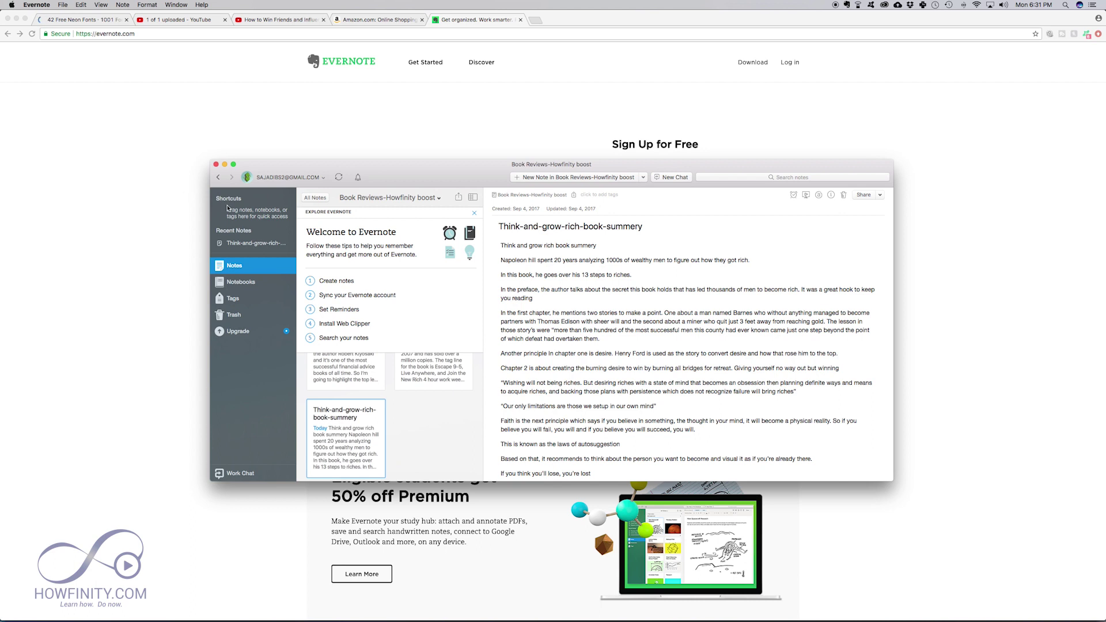
Step: Move the Evernote app aside and bring Chrome's evernote.com sign-up page to the front
left_click_drag(391, 176, 387, 172)
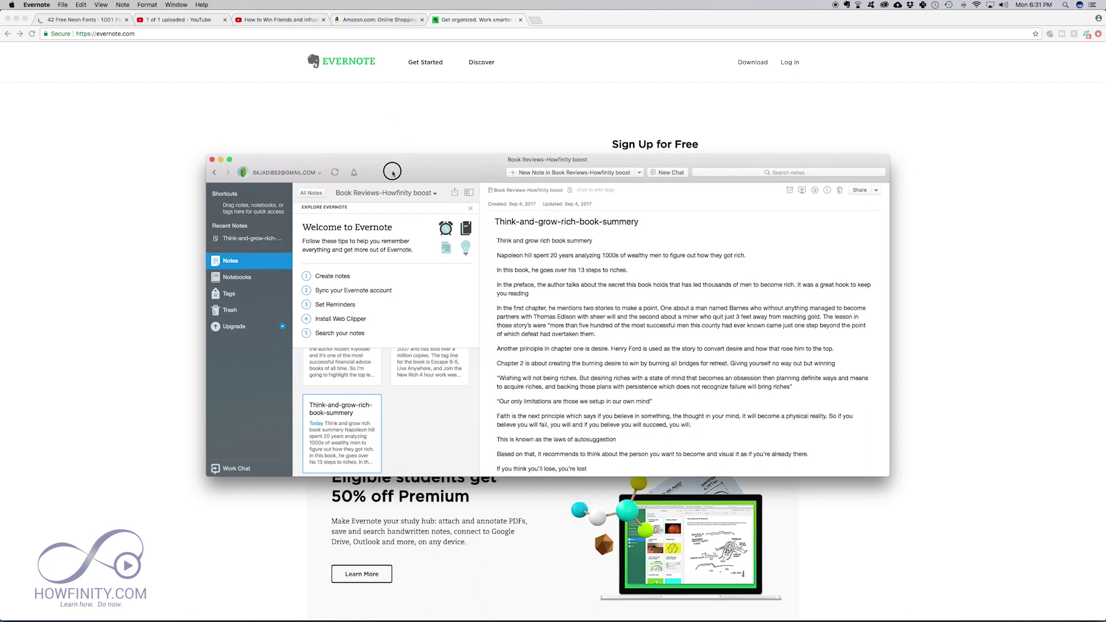
left_click(110, 141)
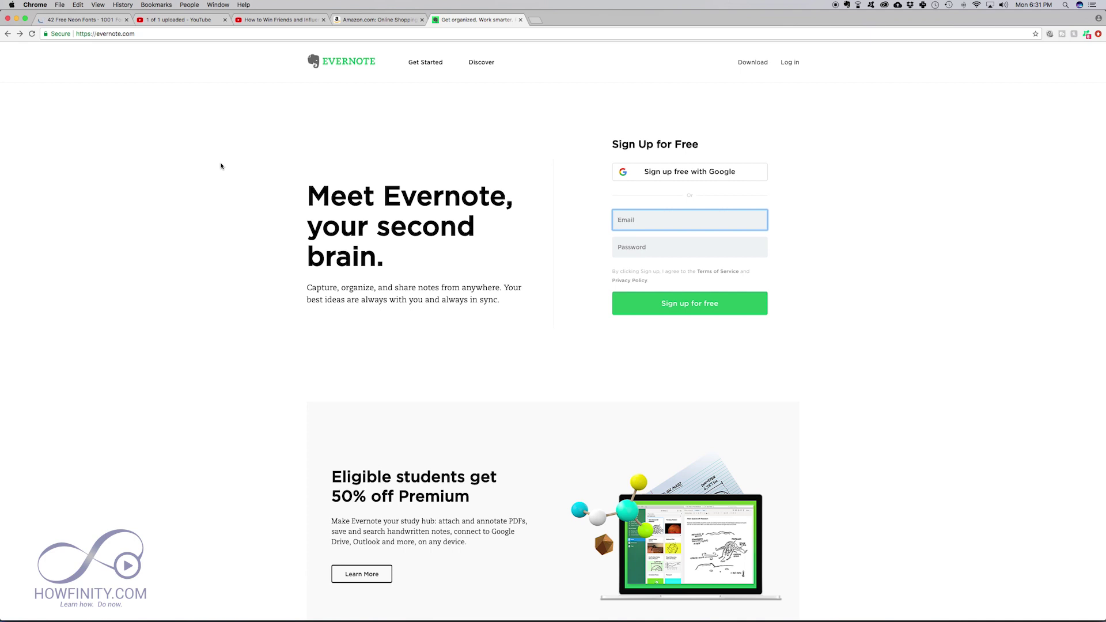
Step: Switch to Evernote's App Store listing (version 6.12, free, already installed)
key("super+Tab")
key("super+Tab")
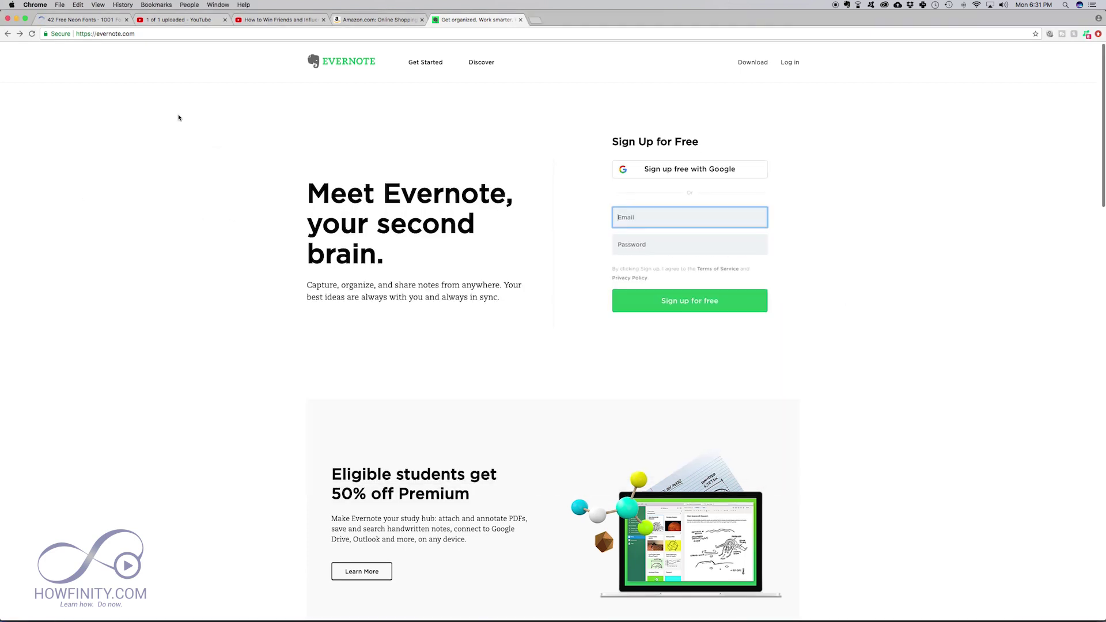
scroll(144, 86, "up", 1)
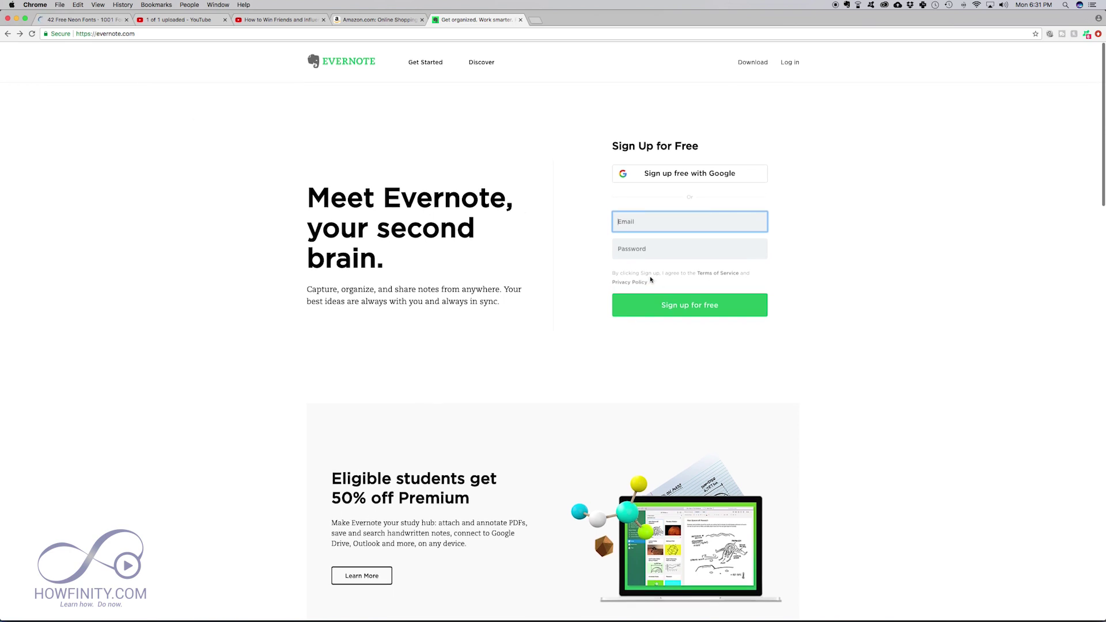
key("super+Tab")
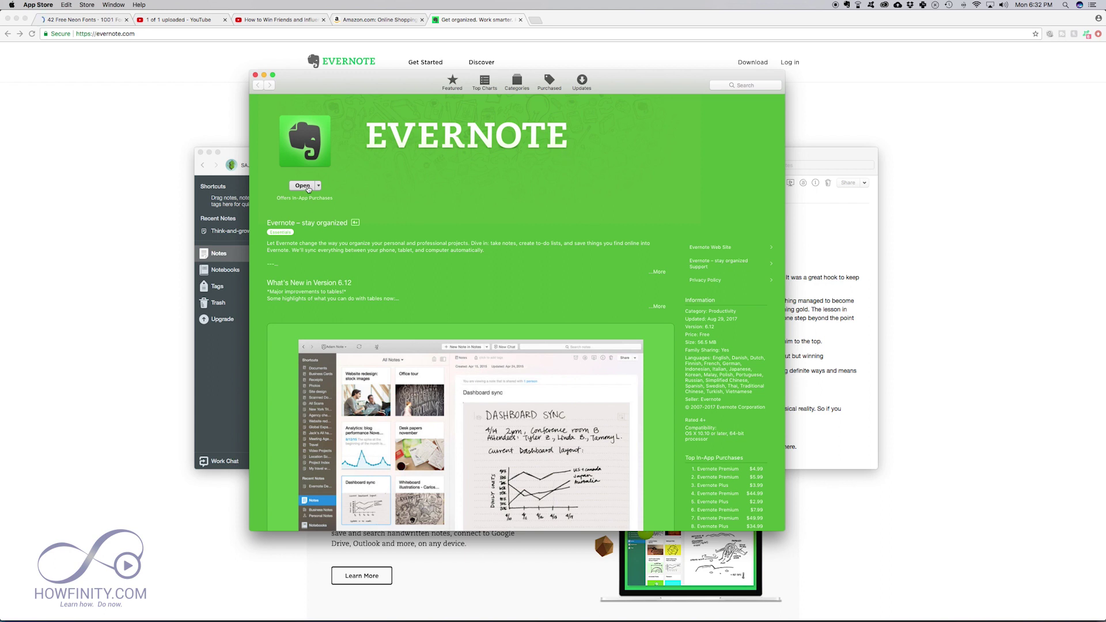
Step: Close the App Store's Evernote listing and return to the evernote.com page in Chrome
left_click_drag(232, 155, 220, 126)
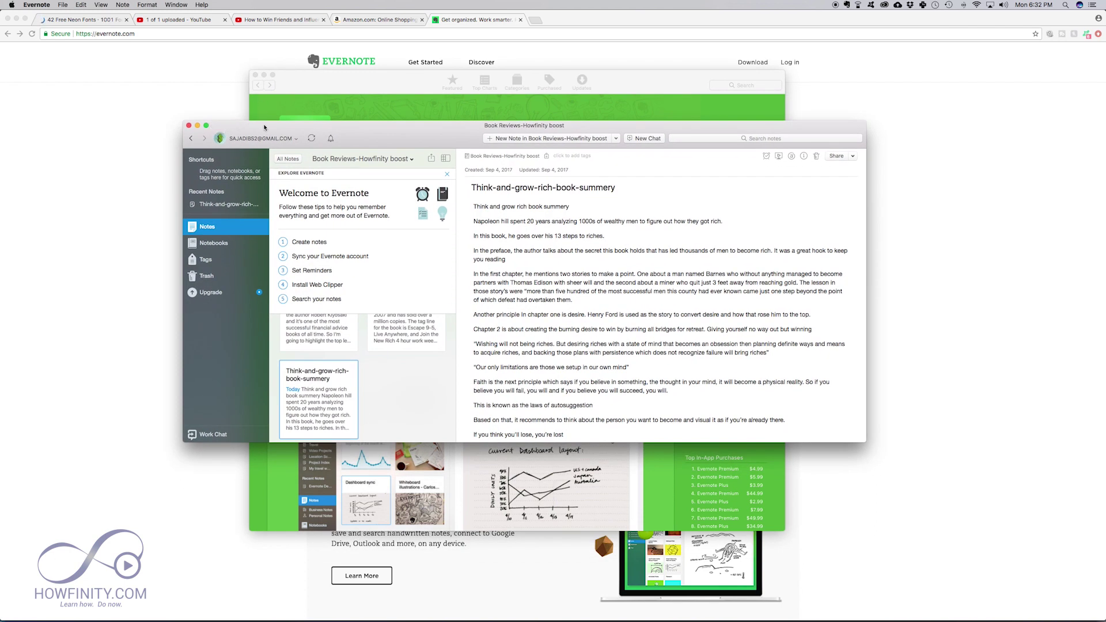
left_click(255, 75)
left_click_drag(371, 138, 355, 133)
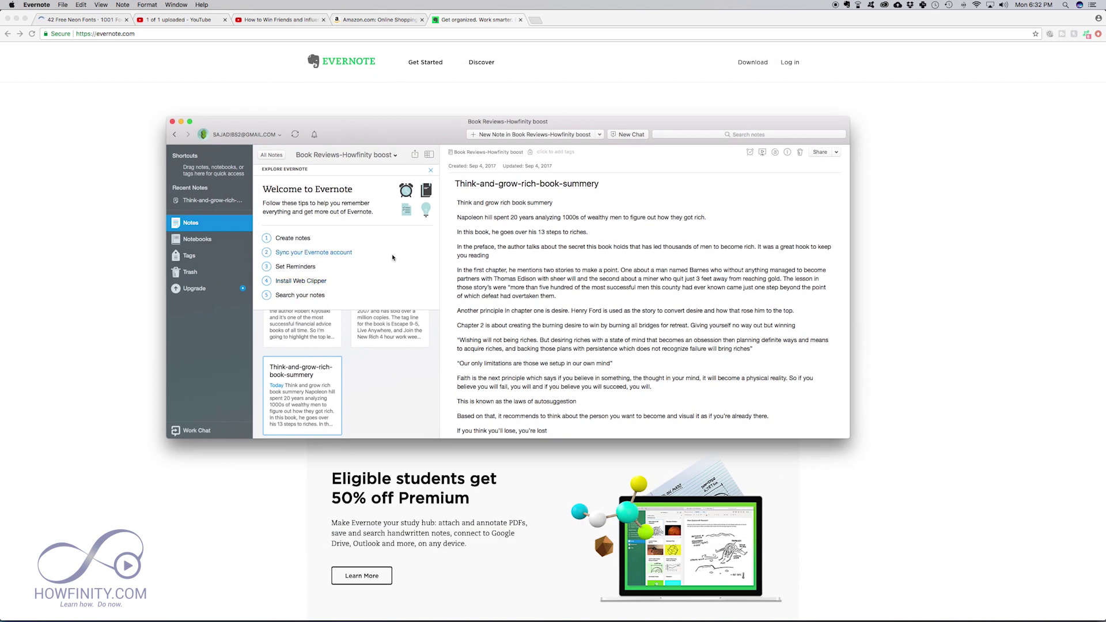
key("super+Tab")
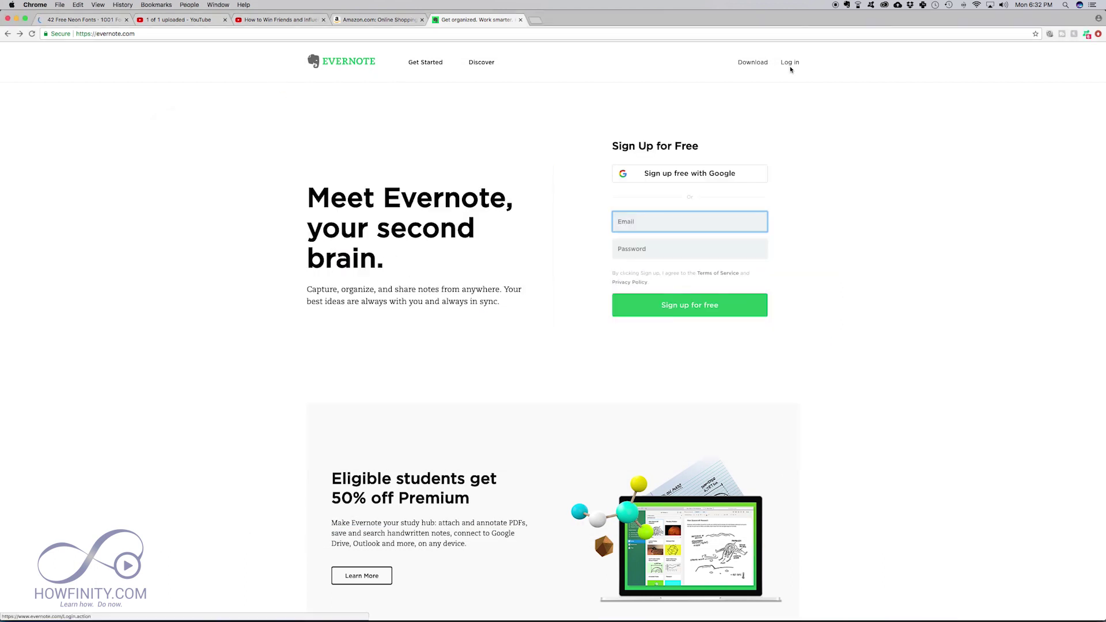
Step: Log in on evernote.com to list the three book summary notes, then return to the desktop app
left_click(790, 64)
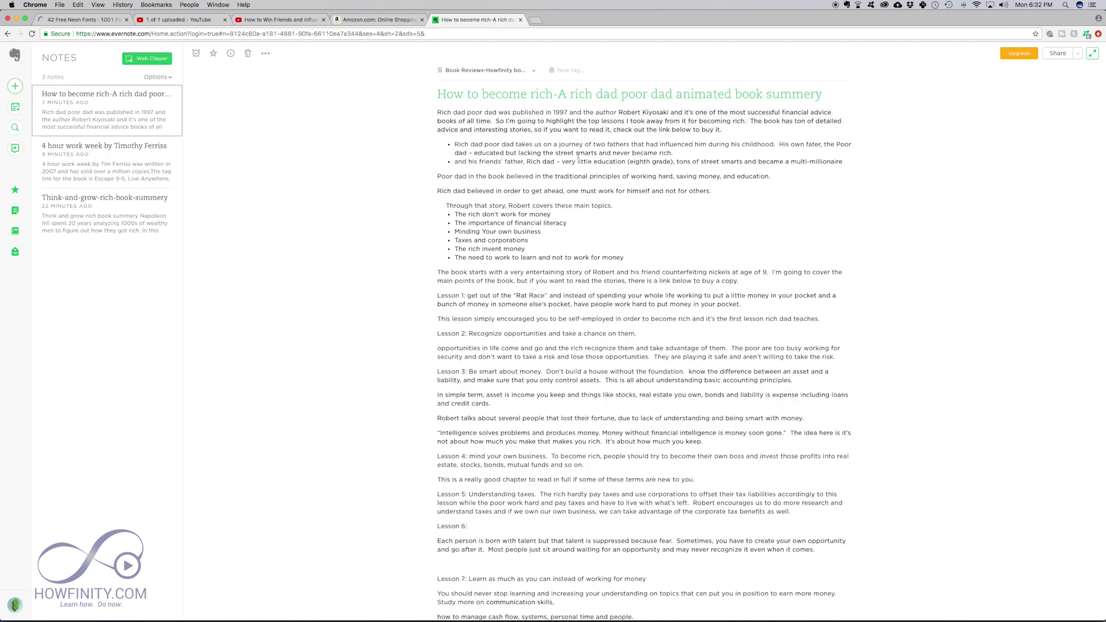
key("super+Tab")
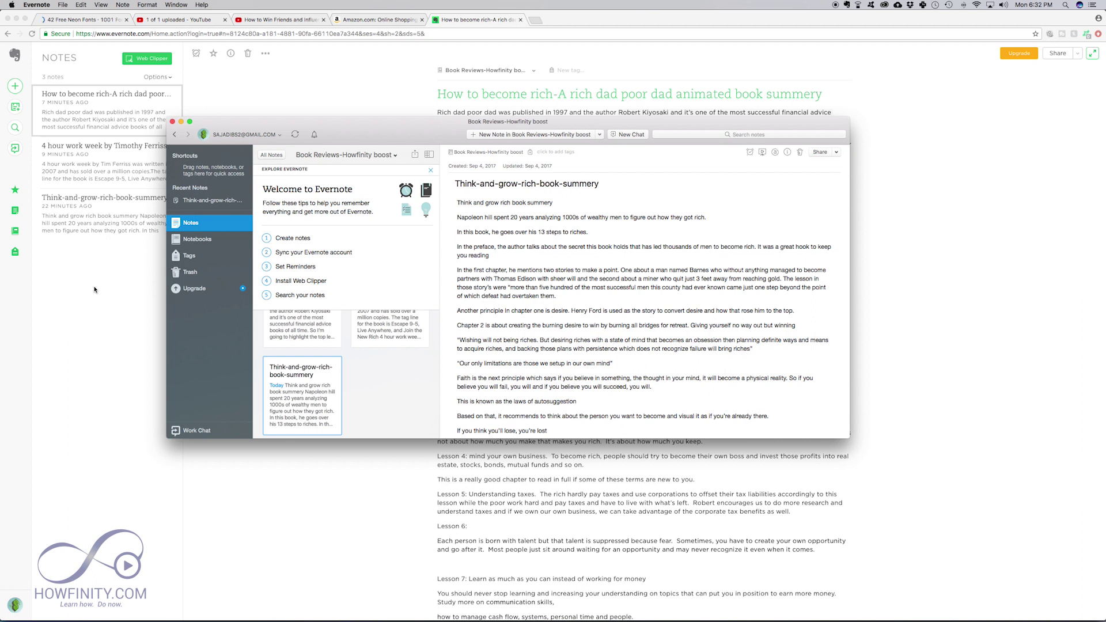
Step: Show the Notebooks list, where Book Reviews-Howfinity boost holds 3 notes
left_click_drag(353, 132, 338, 130)
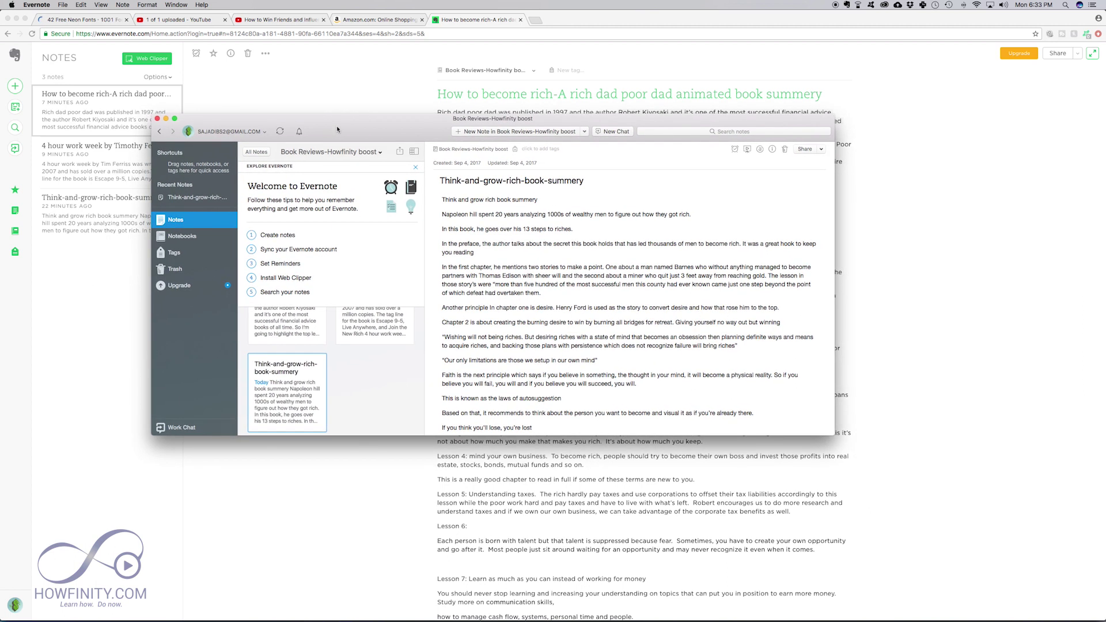
left_click(188, 237)
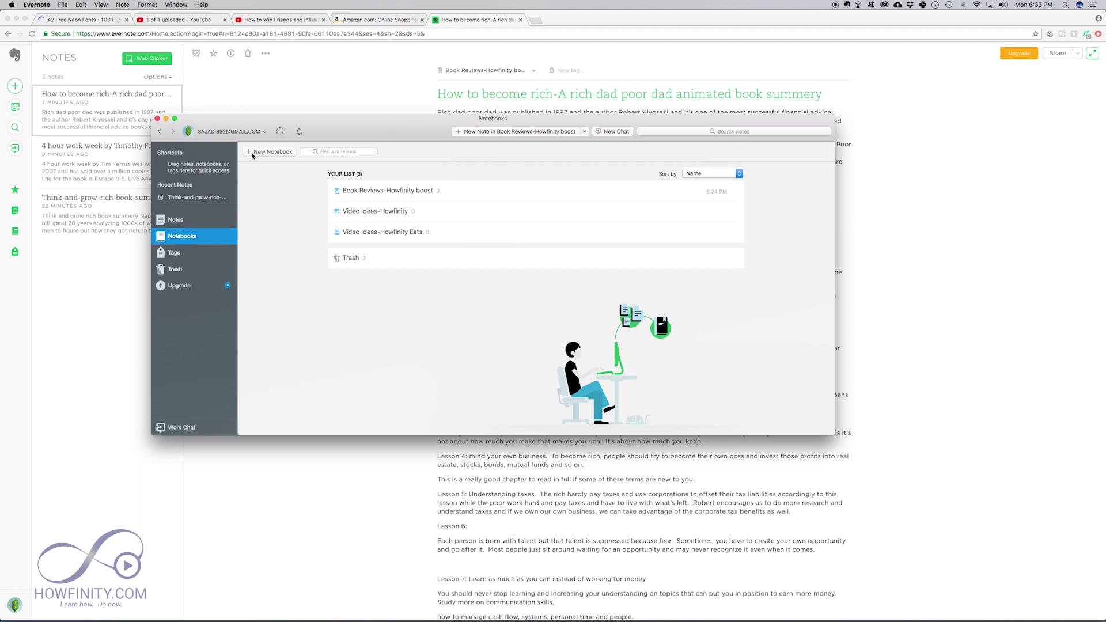
Step: Create a private notebook named 'Ted talks', then select Book Reviews-Howfinity boost
left_click(280, 154)
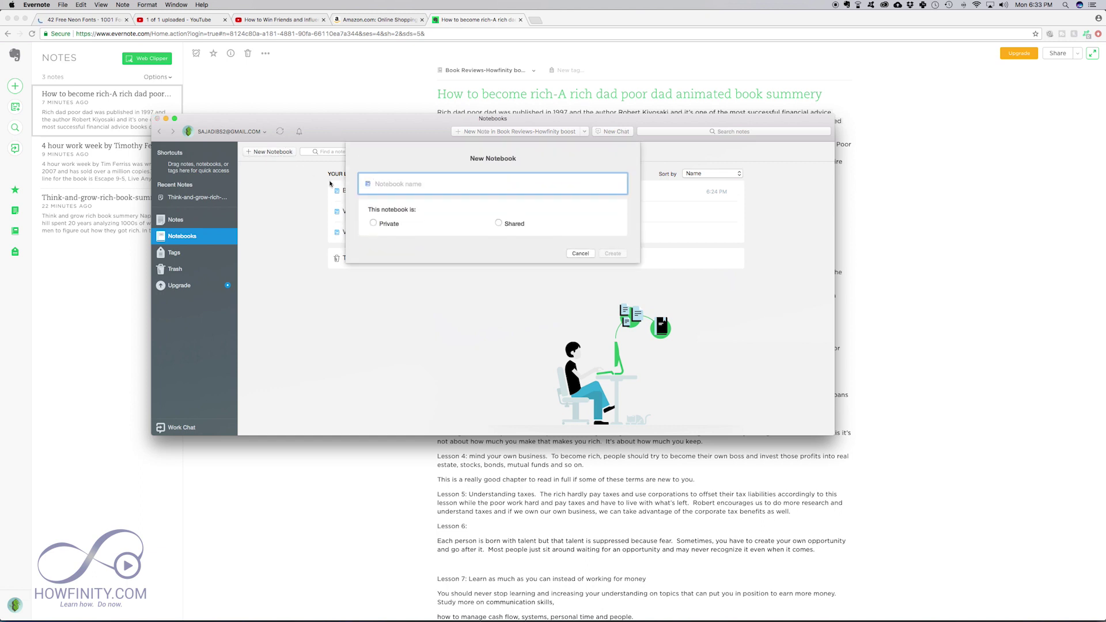
type("Ted talks")
left_click(375, 224)
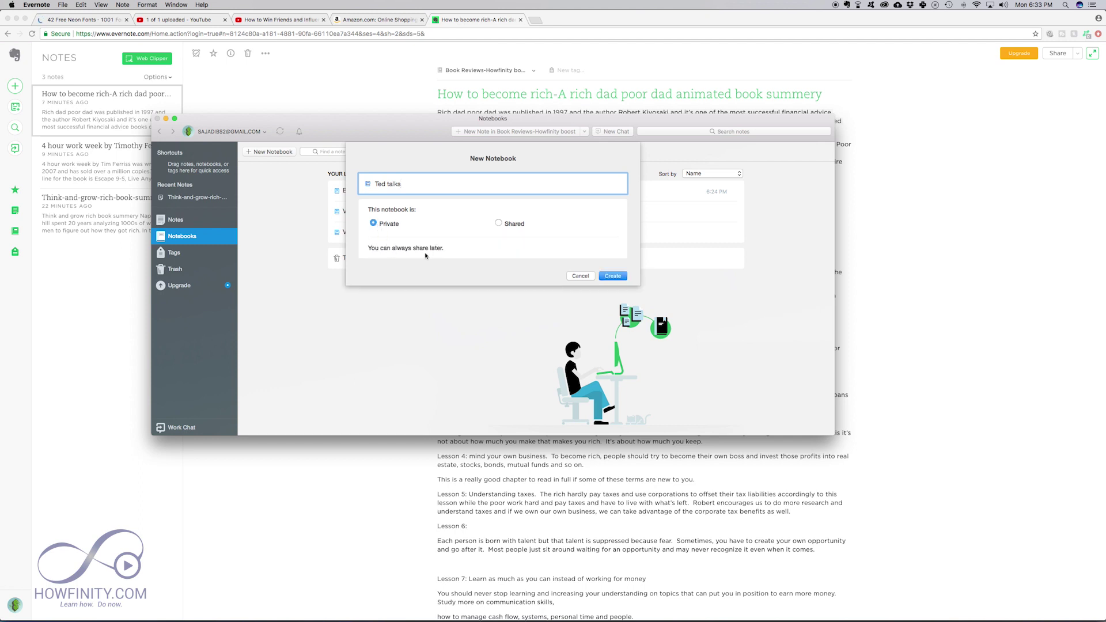
left_click(499, 224)
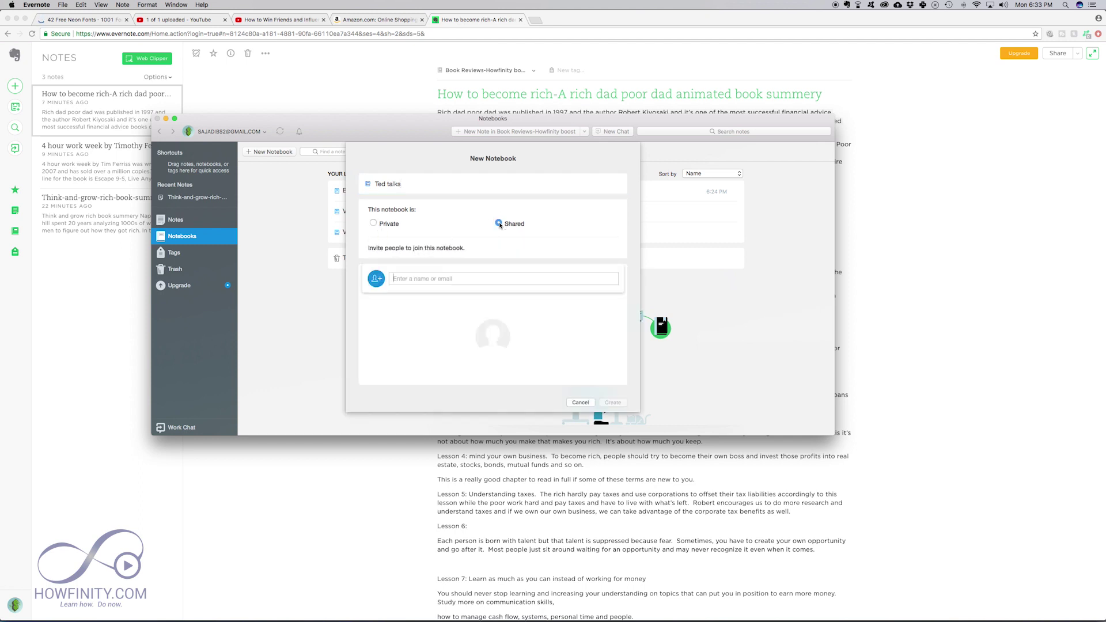
left_click(374, 224)
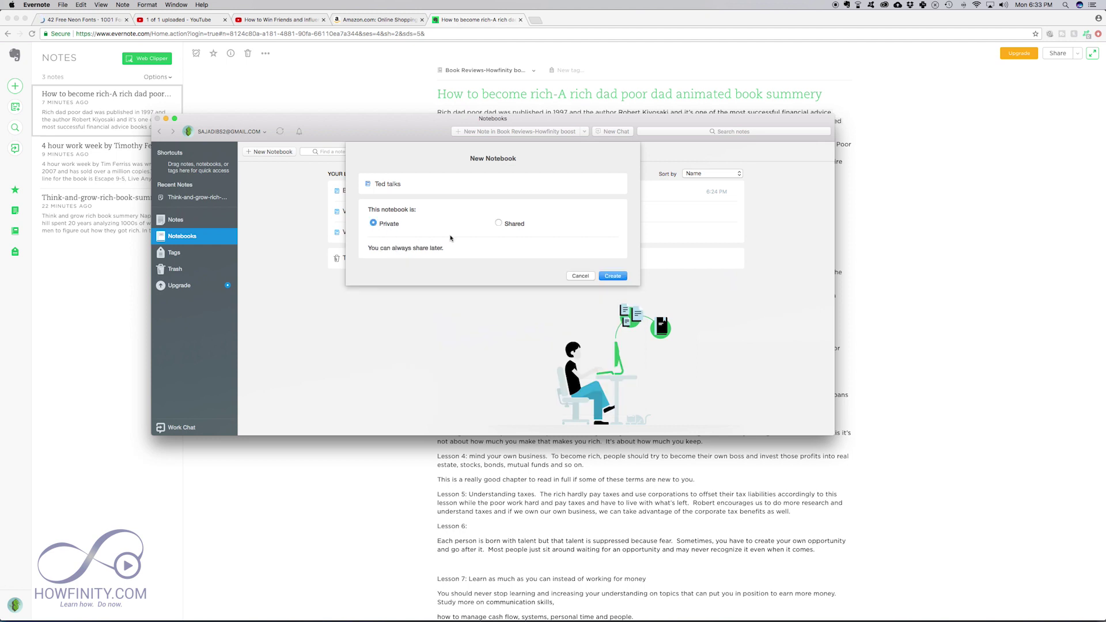
left_click(603, 276)
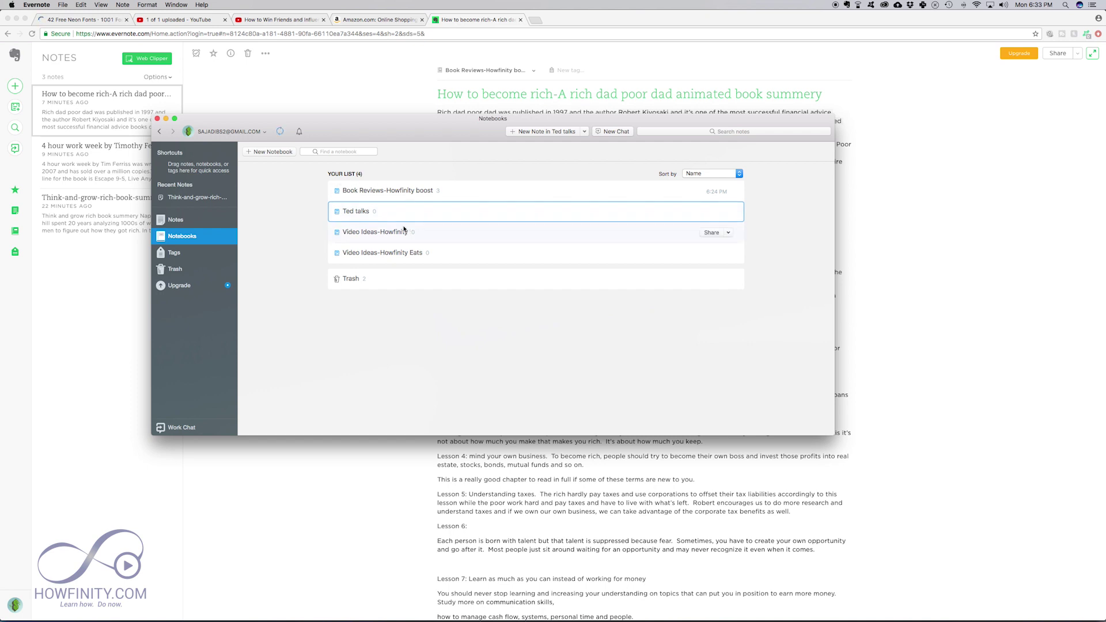
left_click(501, 194)
Step: Open Book Reviews-Howfinity boost and view its How to become rich, 4 hour work week and Think-and-grow-rich notes
left_click(476, 192)
left_click(476, 192)
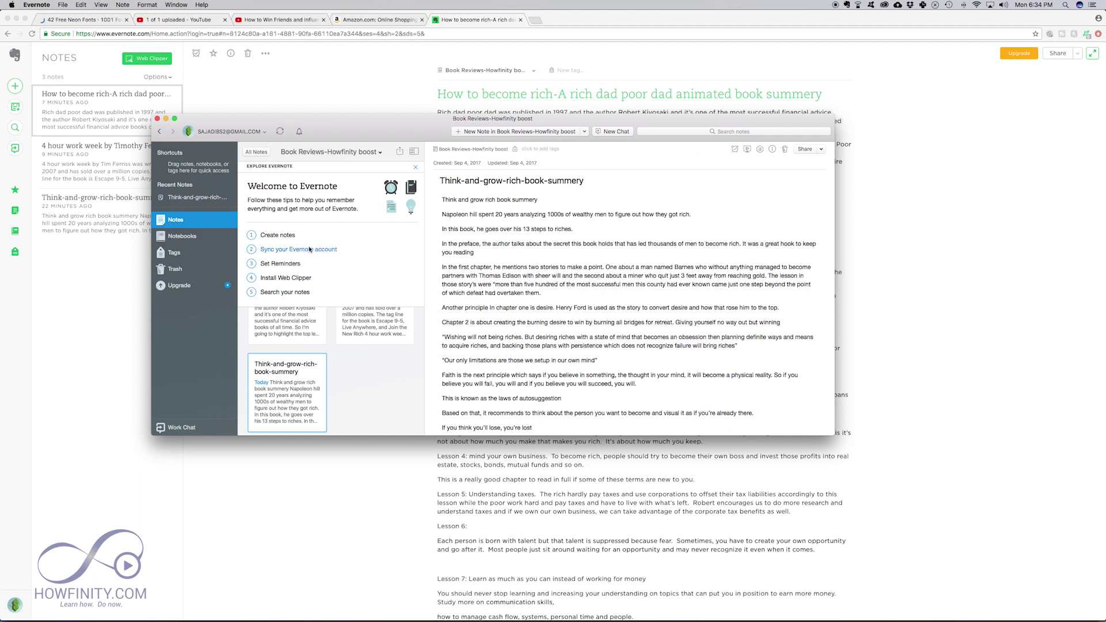
scroll(373, 360, "down", 1)
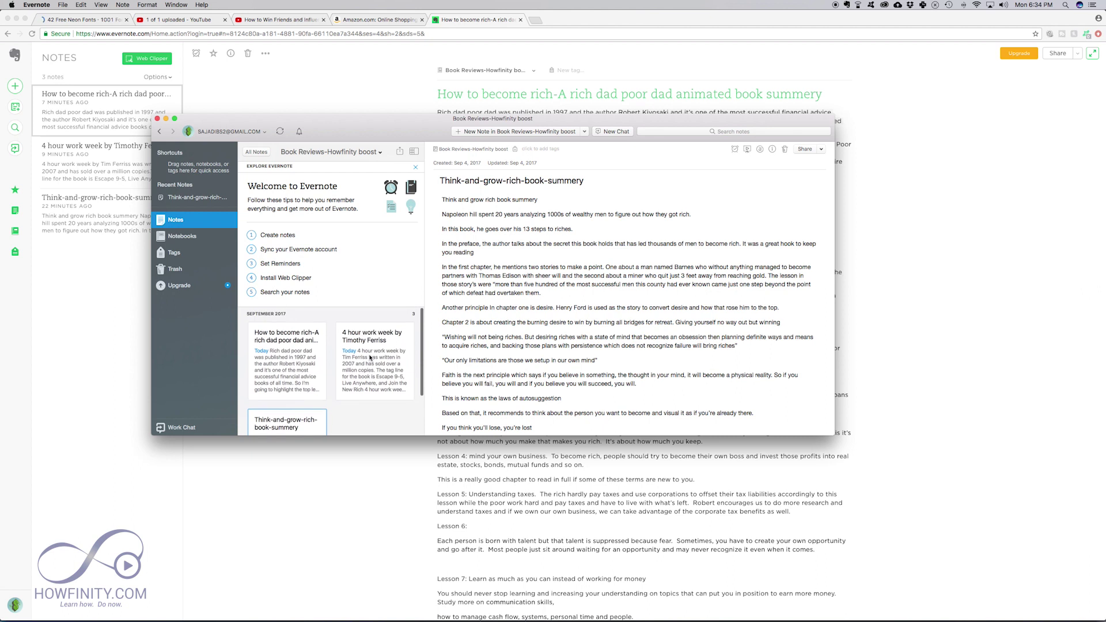
left_click(278, 345)
left_click(372, 353)
scroll(372, 369, "down", 1)
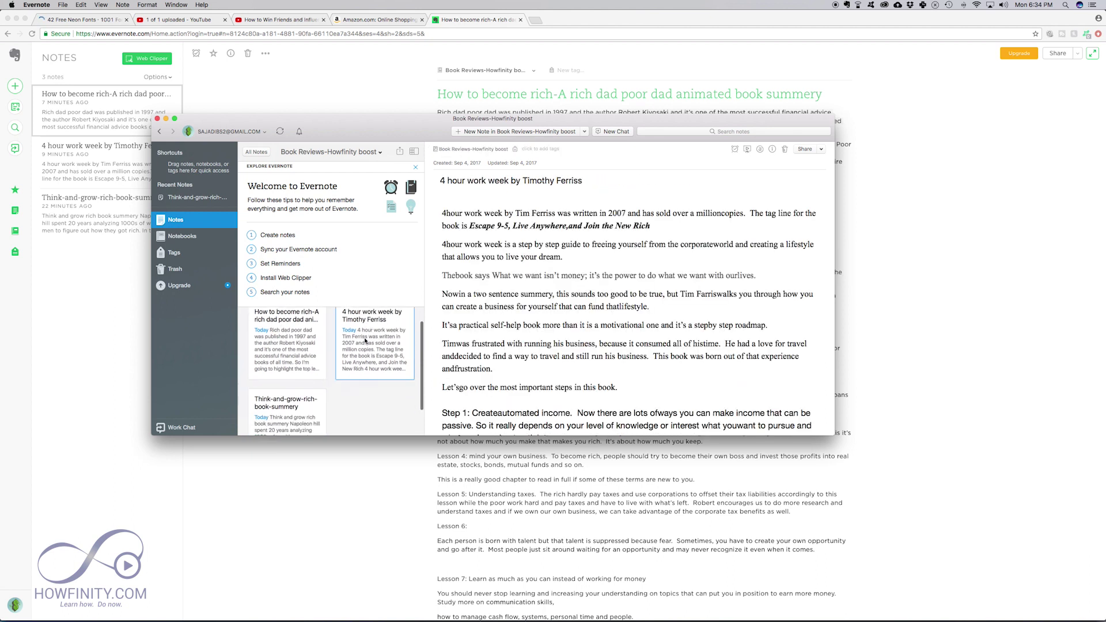
left_click(286, 406)
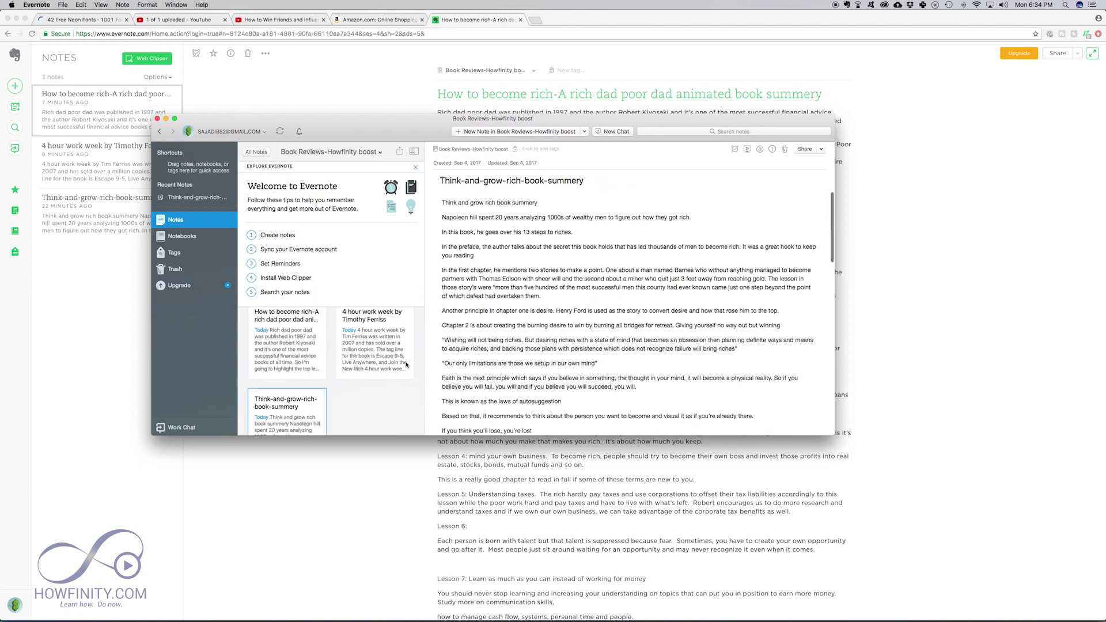
Step: Switch to All Notes and add a new Untitled note
scroll(352, 385, "down", 1)
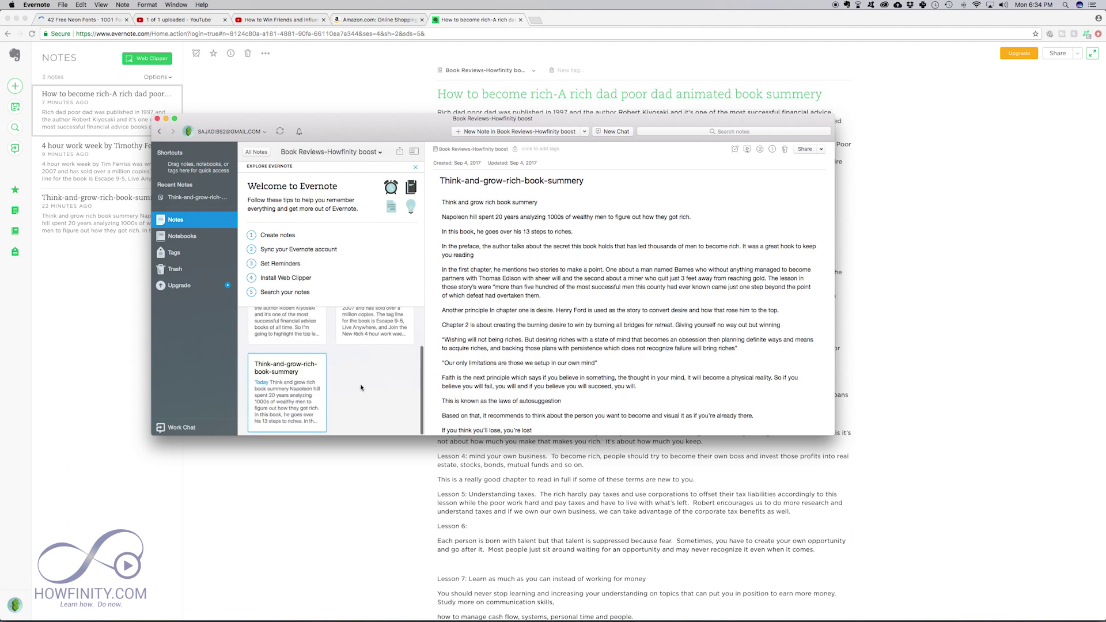
left_click(256, 152)
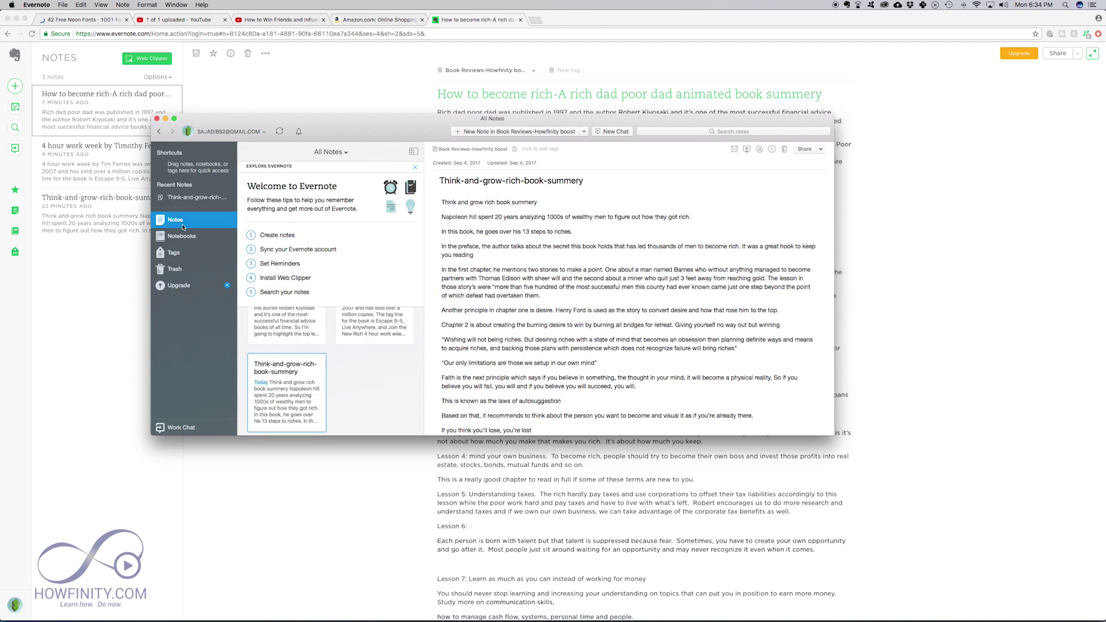
left_click(460, 132)
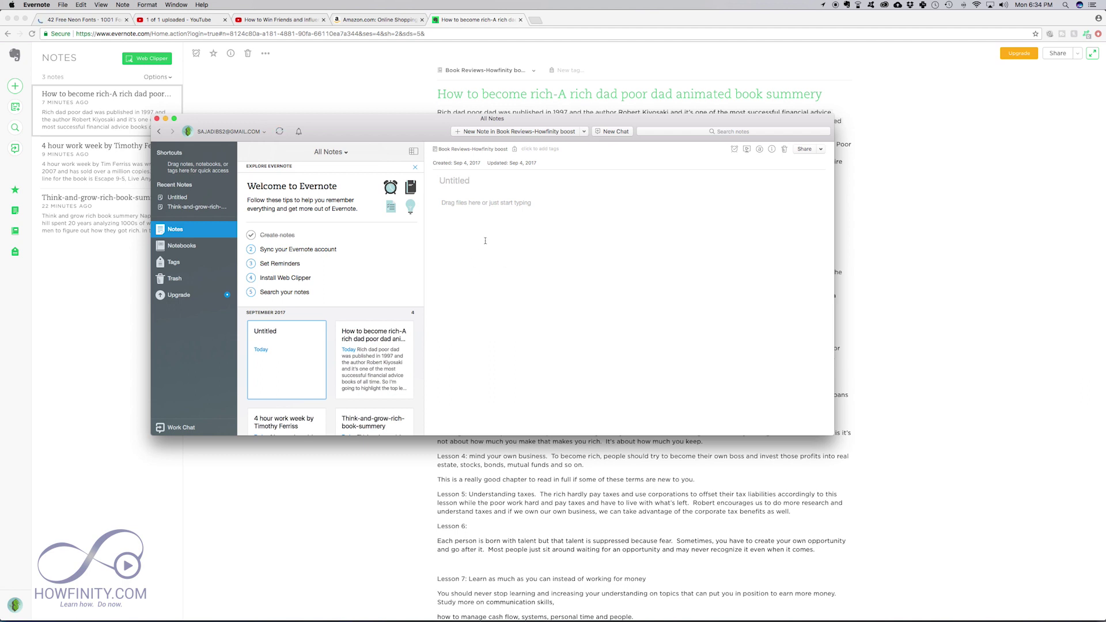
Step: Paste the Word article's title and body into the new note, titled 'How to Never Run out of Things to Say…'
key("super+Tab")
key("super+Tab")
key("super+Tab")
key("super+Tab")
key("super+Tab")
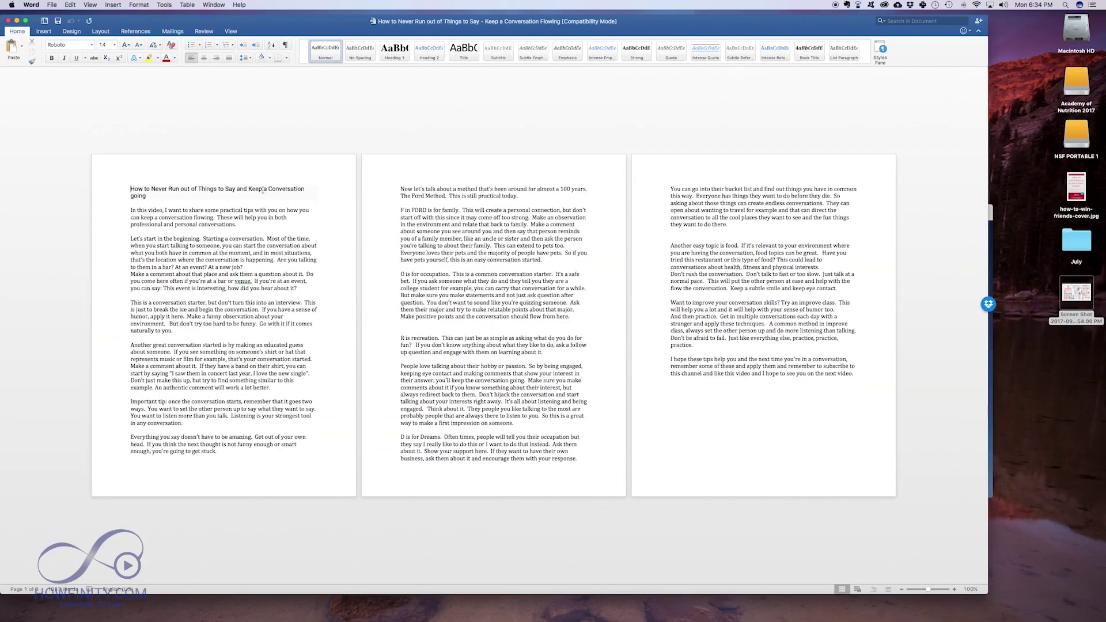
left_click_drag(160, 195, 123, 190)
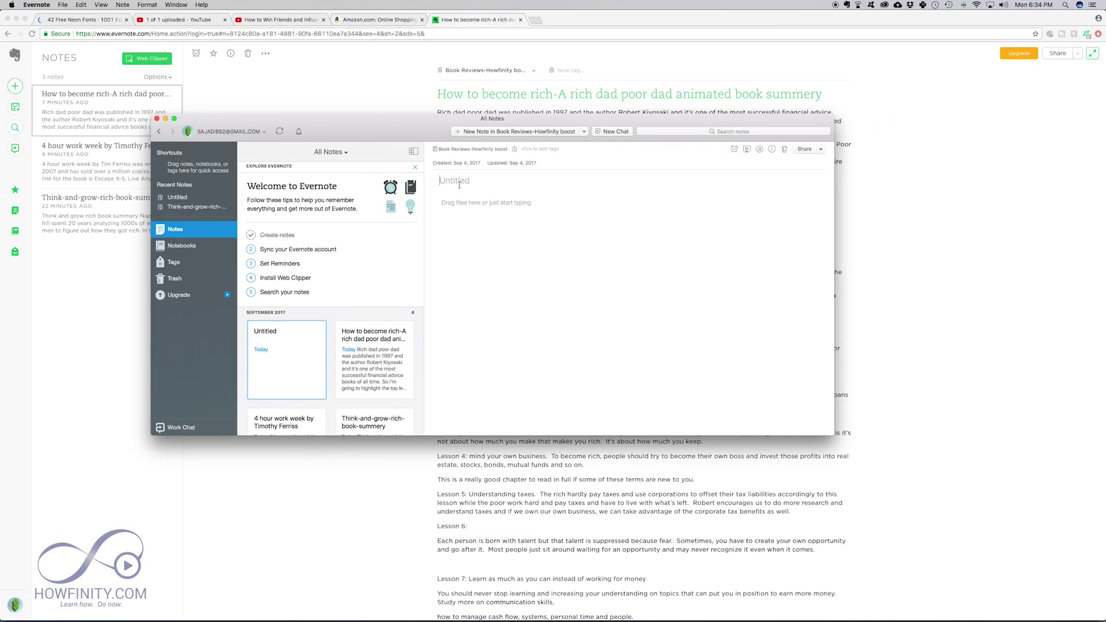
type("How to Never Run out of Things to Say and Keep a Conversation going")
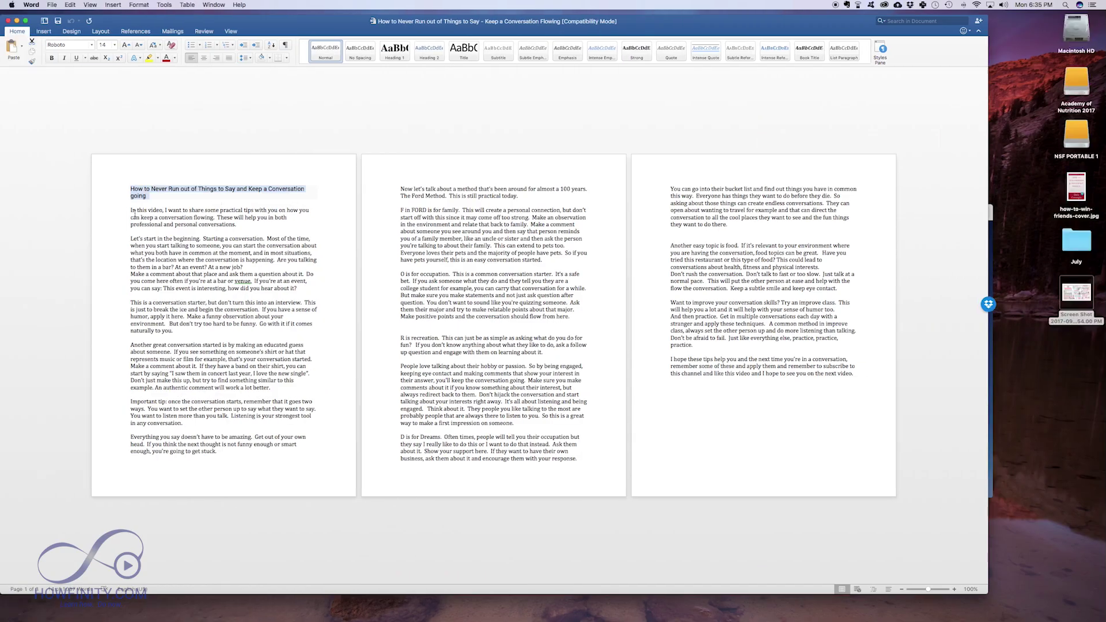
left_click_drag(134, 213, 311, 219)
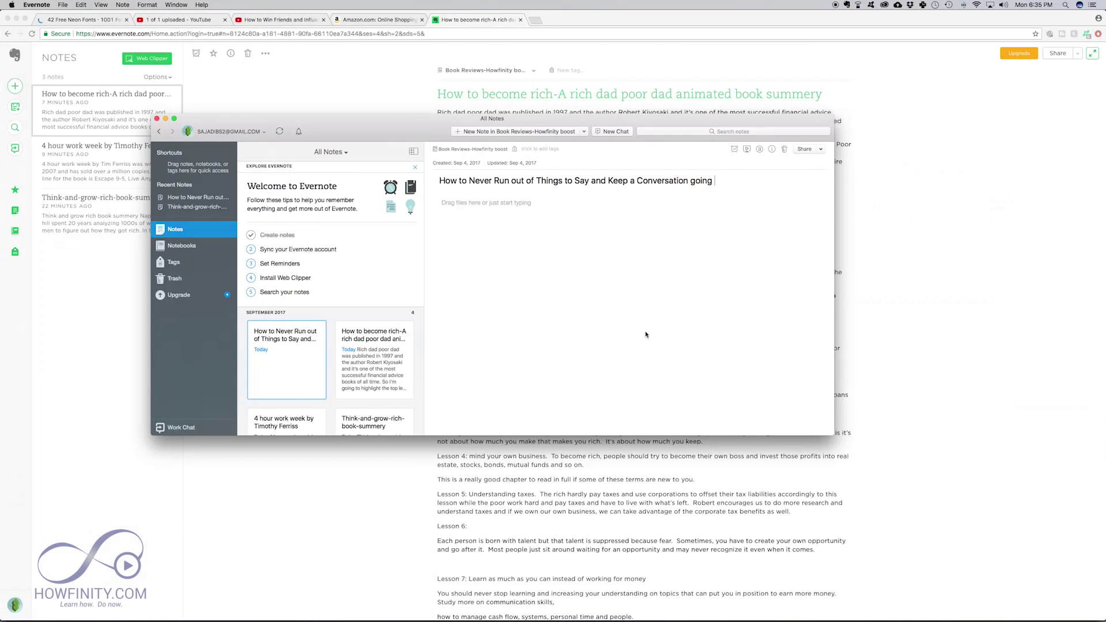
left_click(646, 334)
key("super+v")
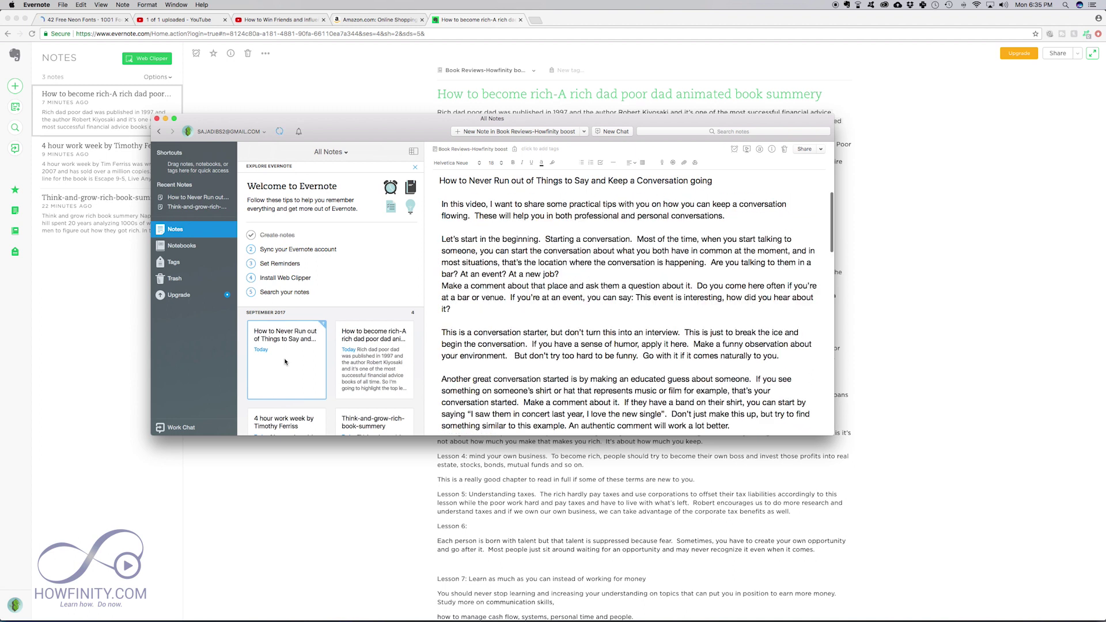
left_click(285, 362)
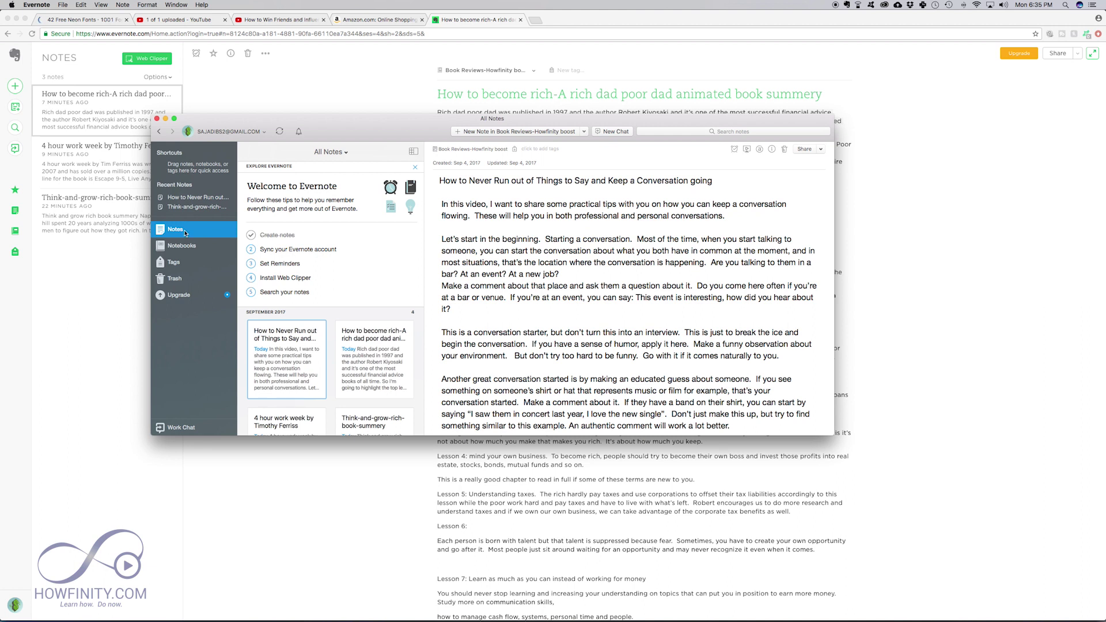
Step: Reload Evernote Web and open the new 'How to Never Run out of Things to Say…' note
left_click(108, 265)
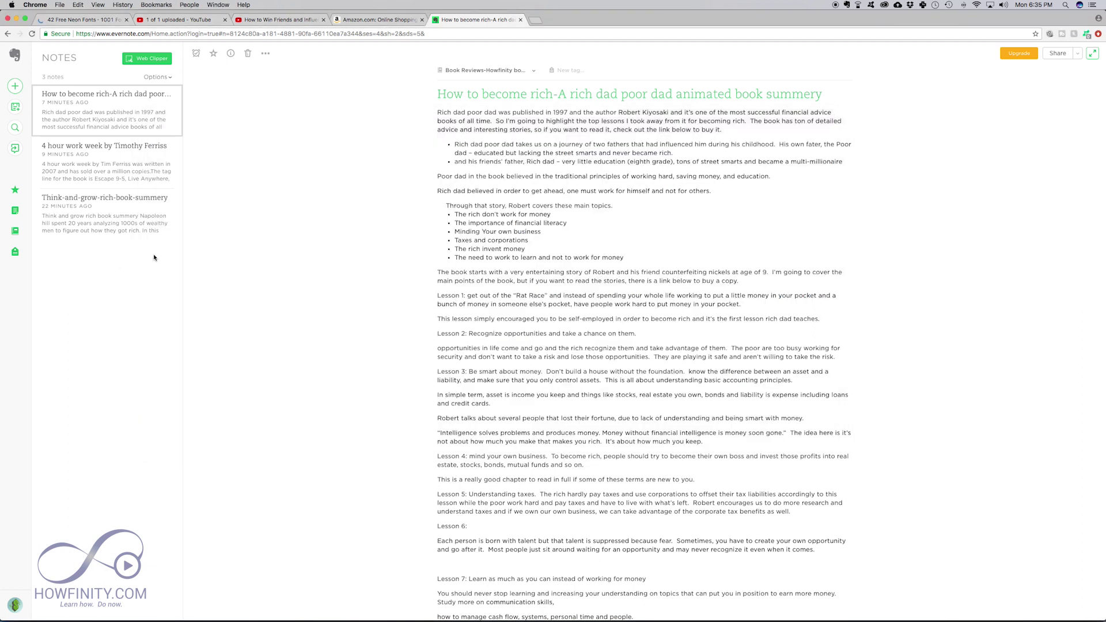
key("super+r")
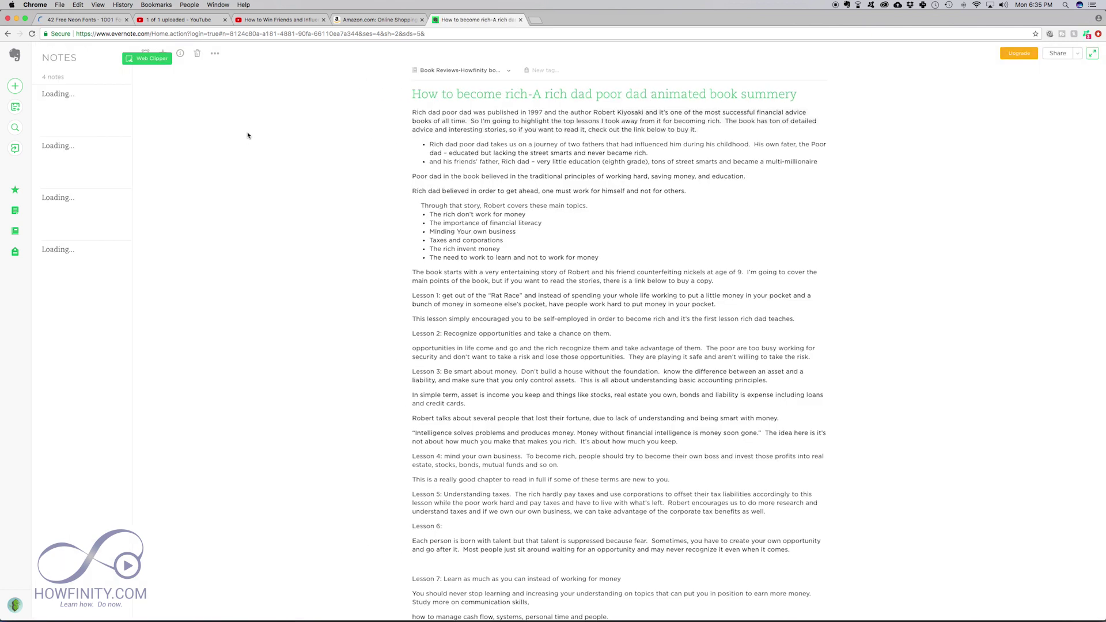
left_click(137, 120)
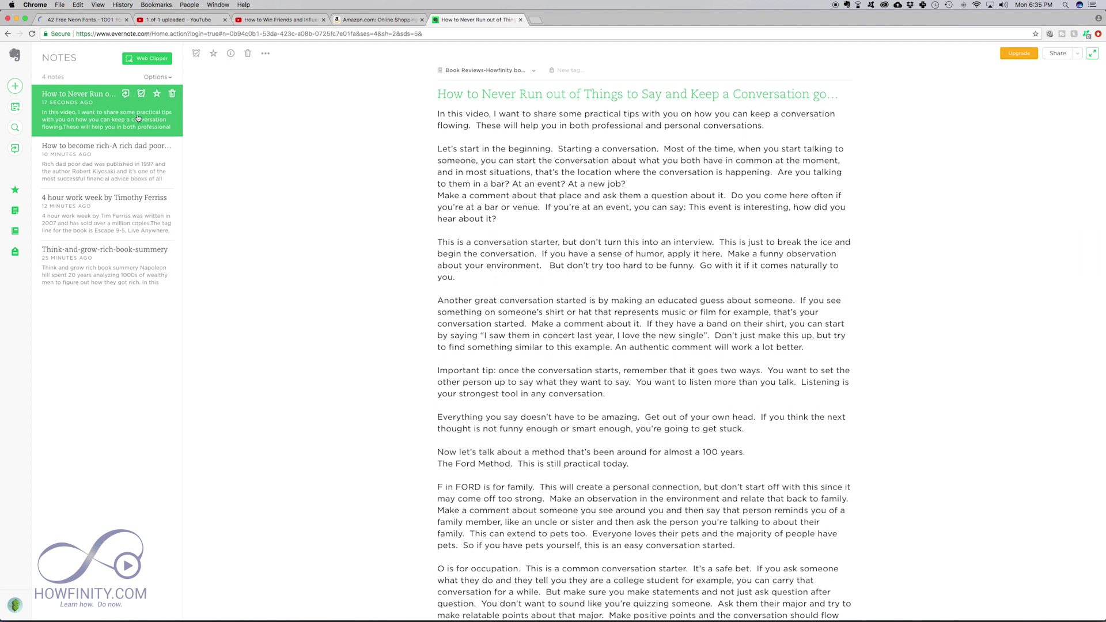
Step: Return to the Evernote desktop app and show its still-empty Tags page
key("super+Tab")
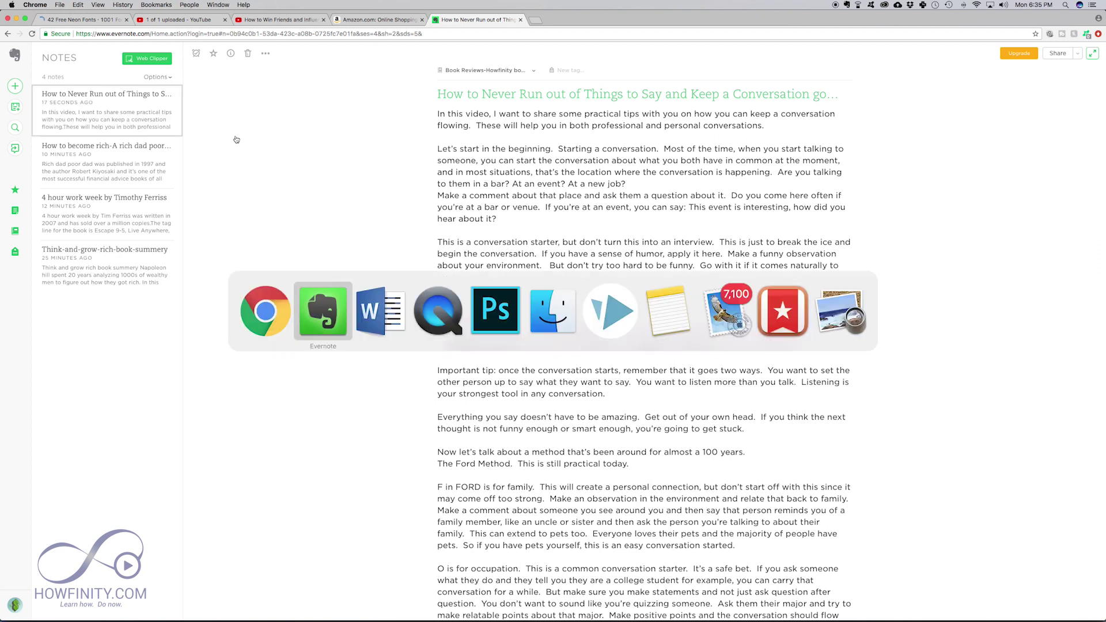
key("super+alt+3")
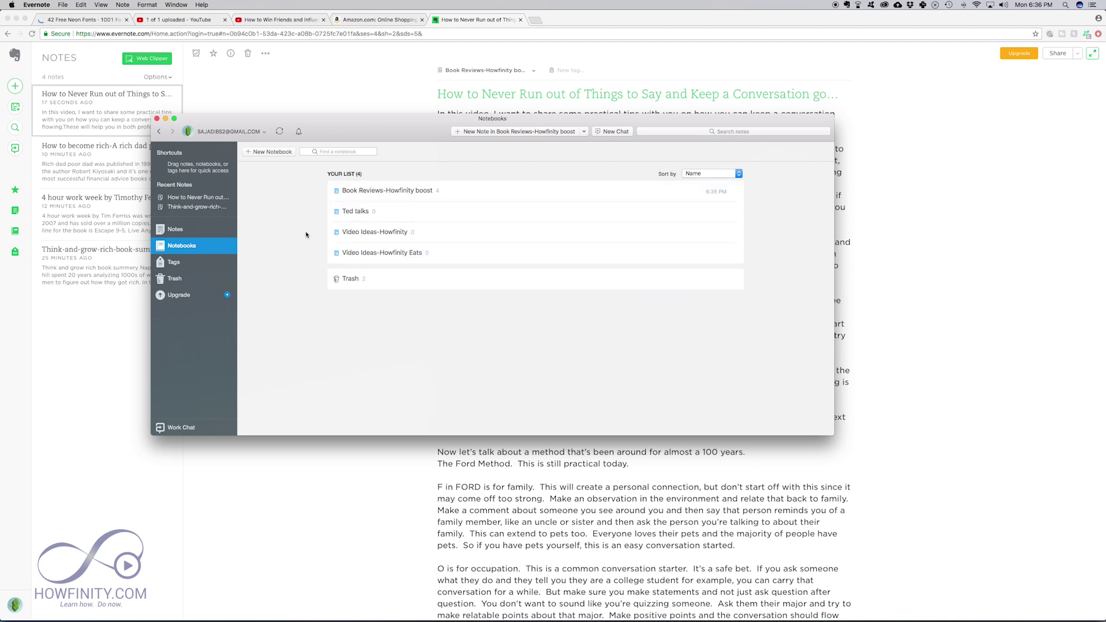
left_click(174, 229)
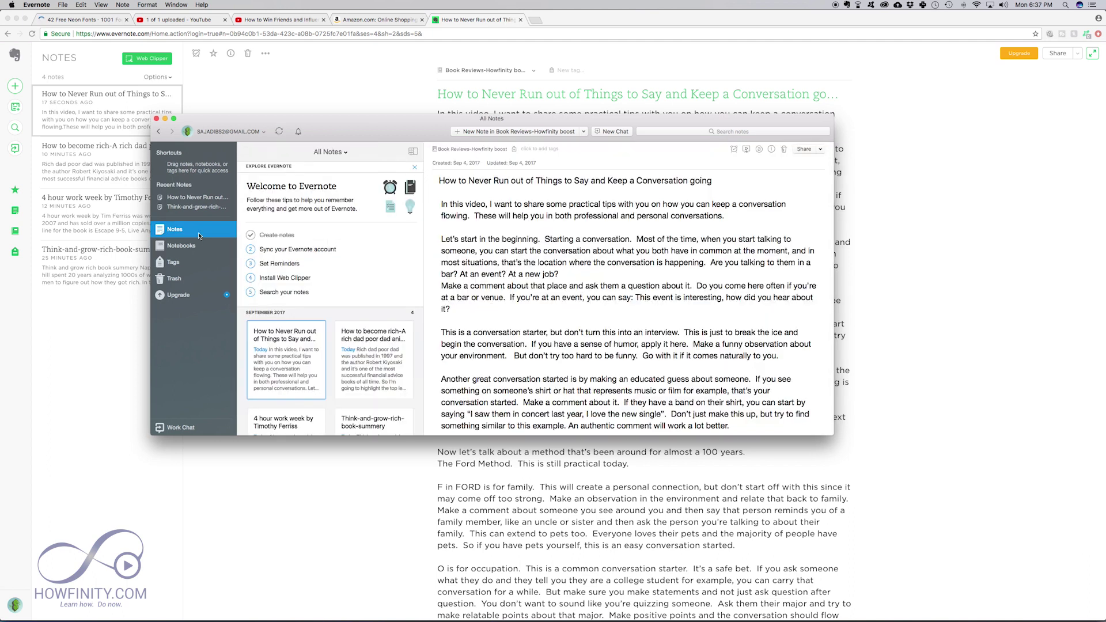
left_click(196, 263)
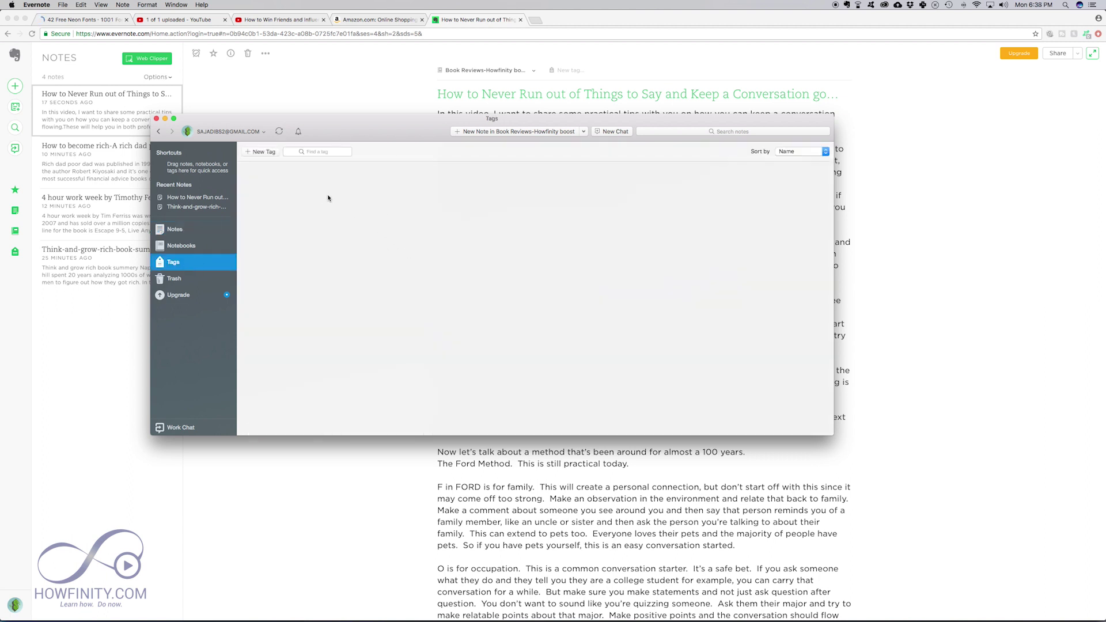
Step: Create a new tag named 'book review for money'
left_click(263, 153)
type("book review for money")
key("Return")
Step: Apply the 'book review for money' tag to the How to become rich note and check the tag list
left_click(175, 229)
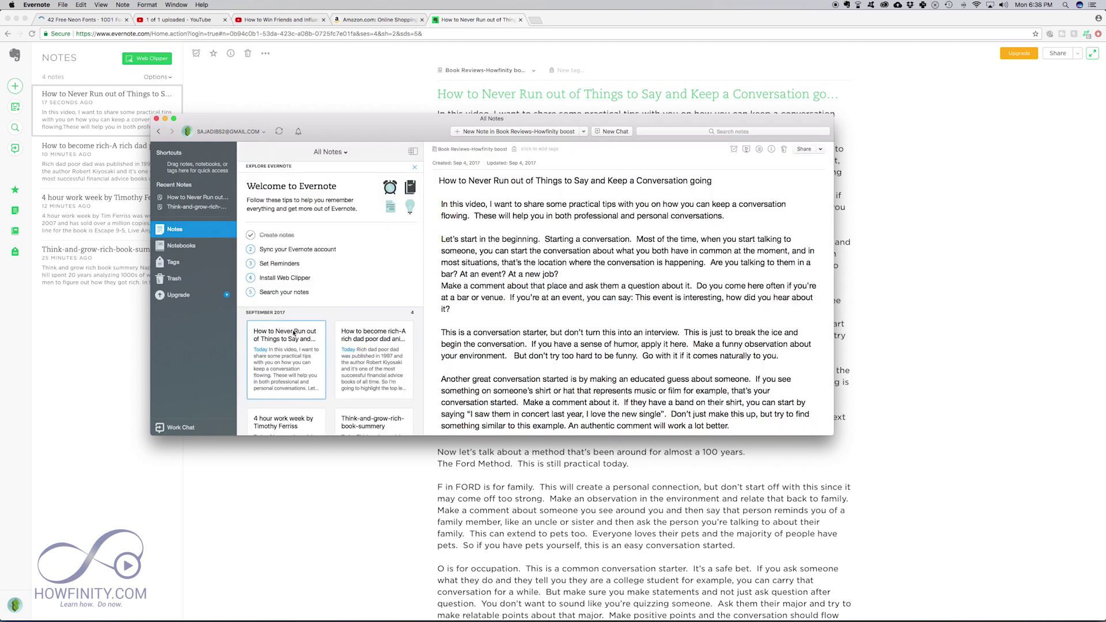
left_click(364, 353)
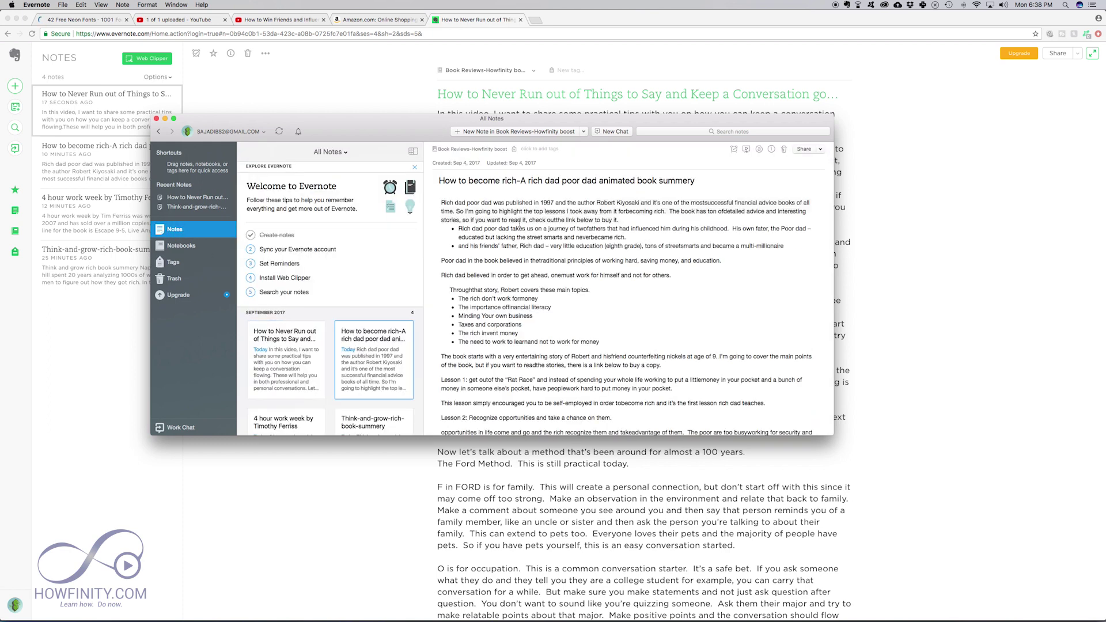
left_click(540, 150)
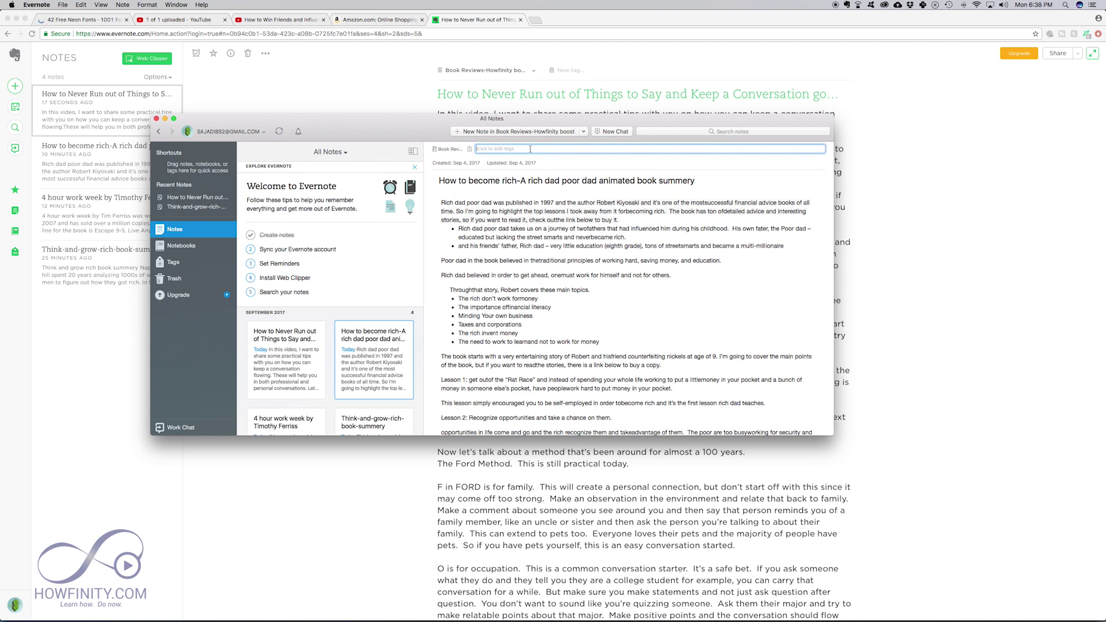
type("book review for money")
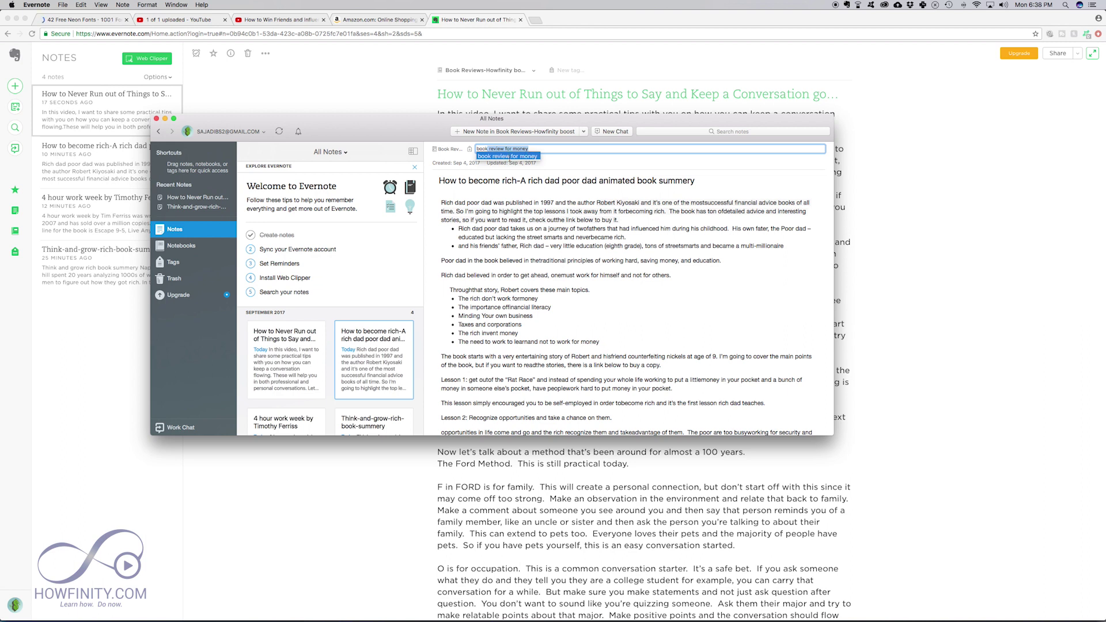
key("Tab")
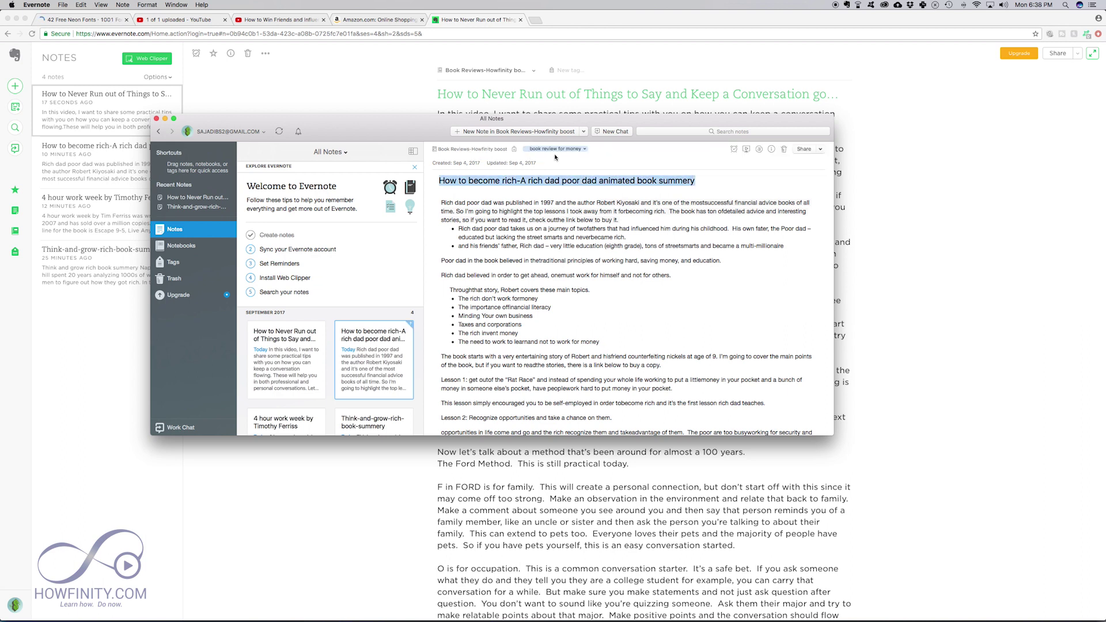
left_click(182, 266)
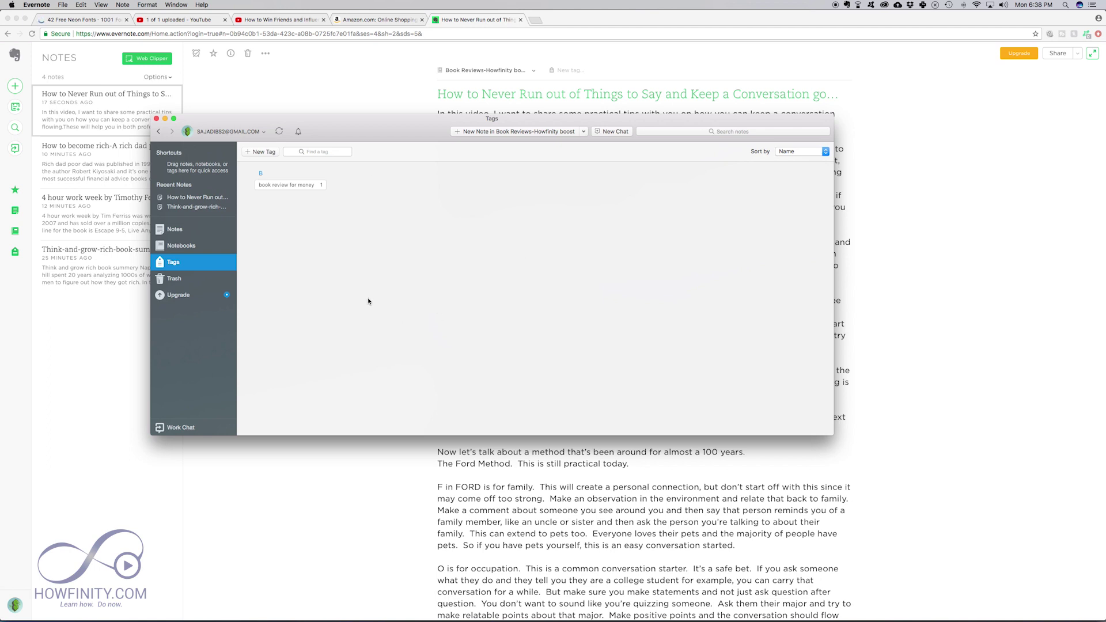
Step: View the note tagged 'book review for money', then open the Book Reviews-Howfinity boost notebook and share the rich dad note
left_click(293, 186)
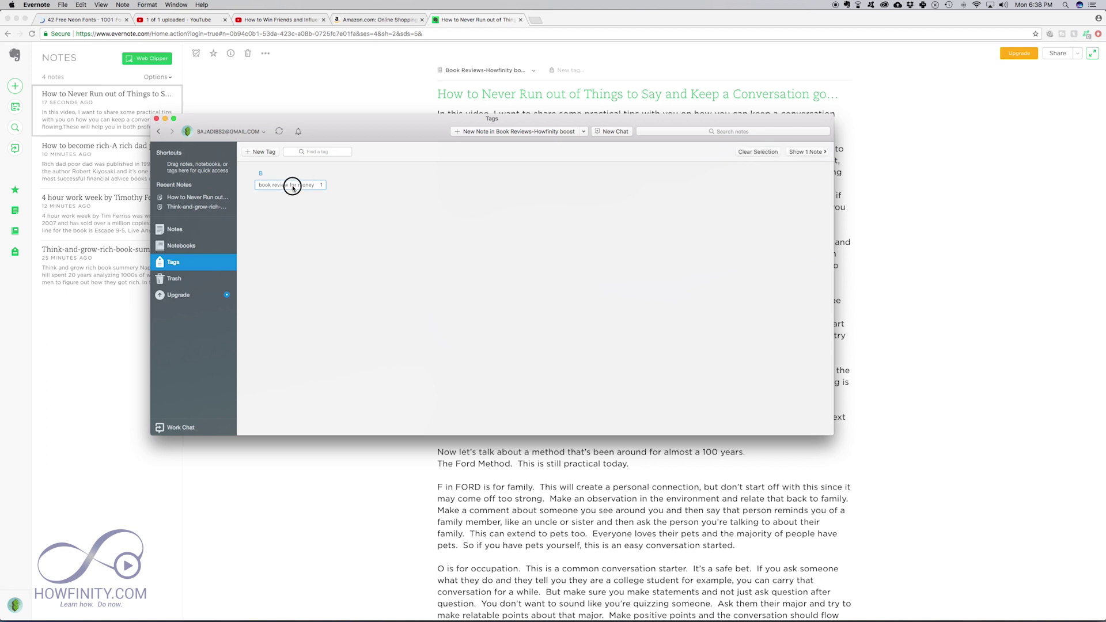
double_click(293, 187)
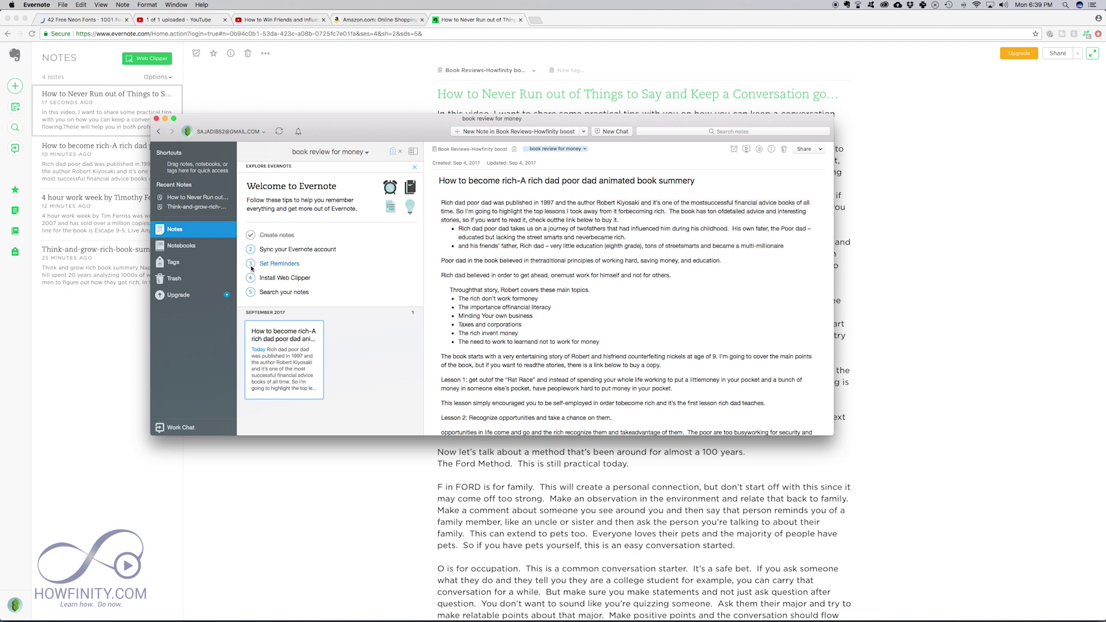
left_click(180, 246)
left_click(388, 194)
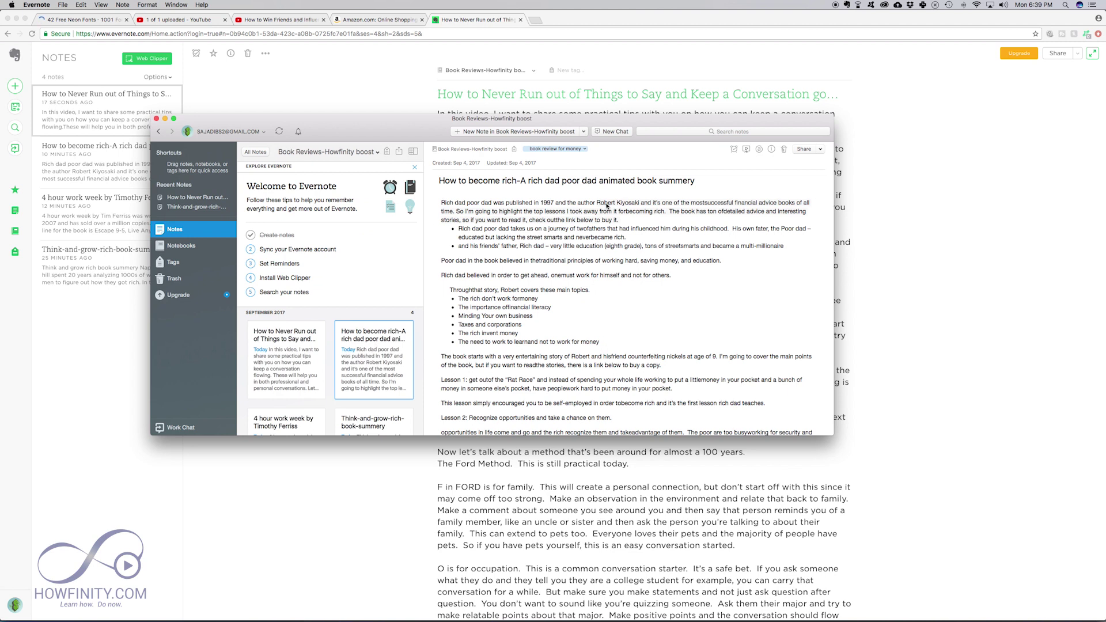
left_click(806, 150)
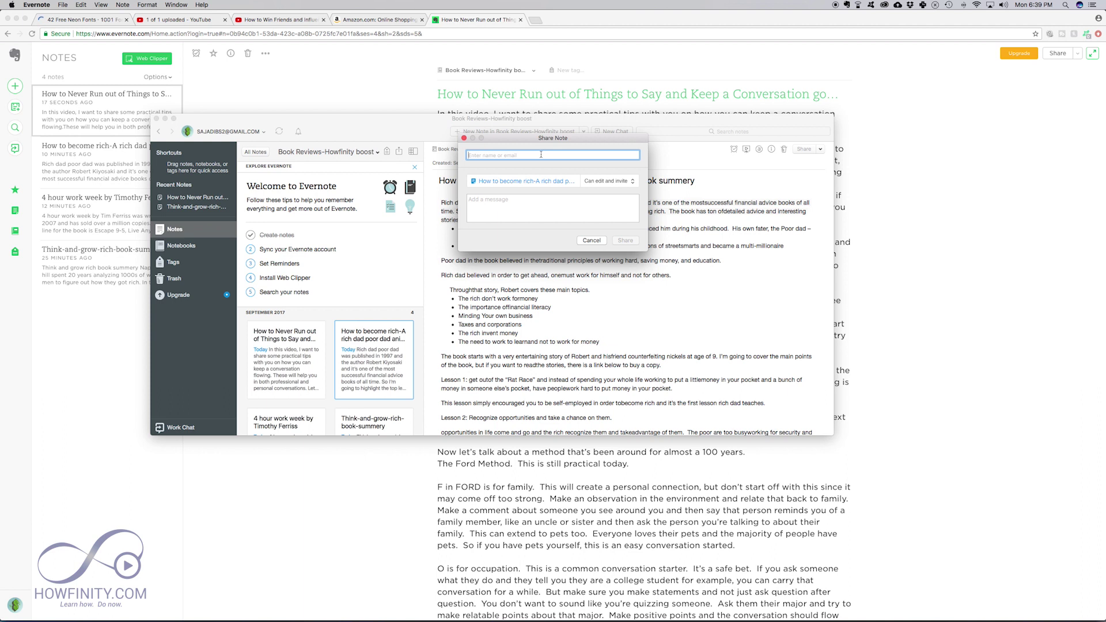
left_click(615, 182)
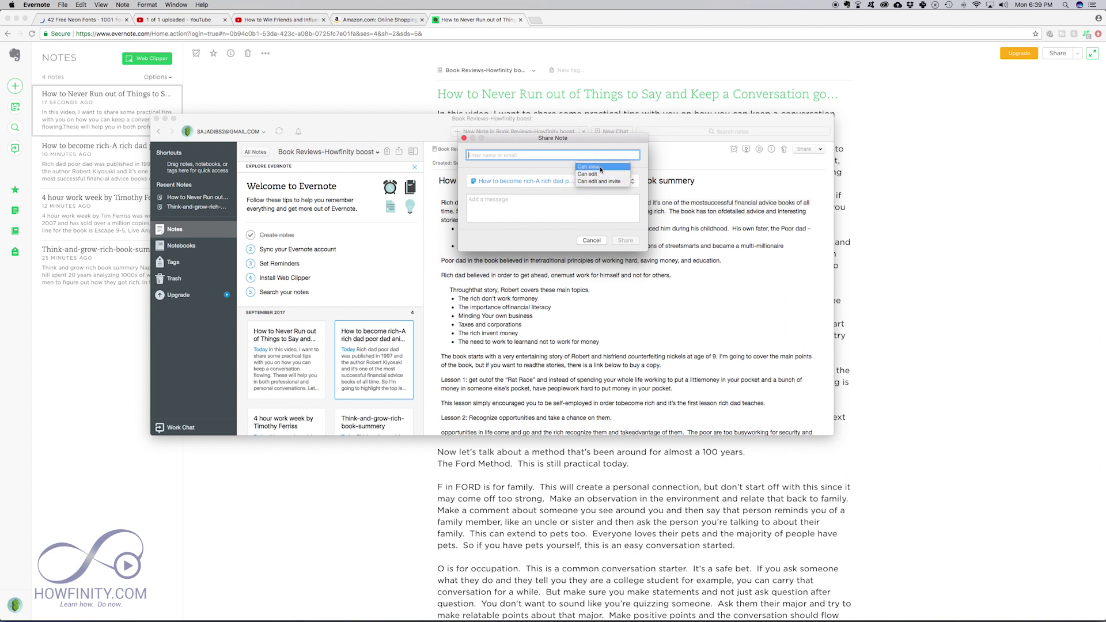
left_click(526, 206)
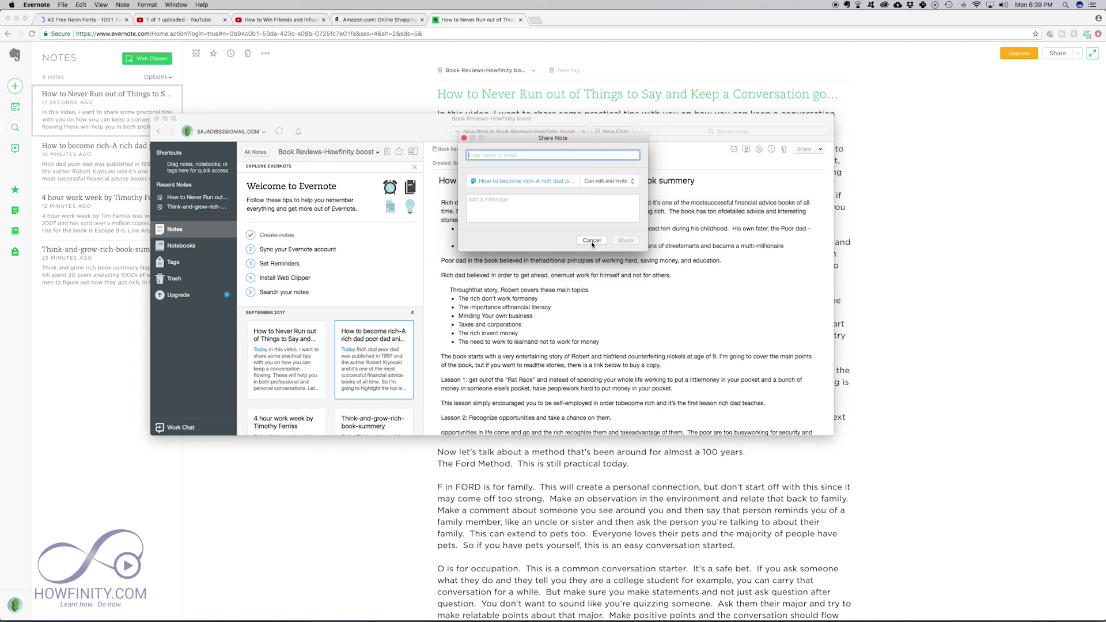
left_click(592, 241)
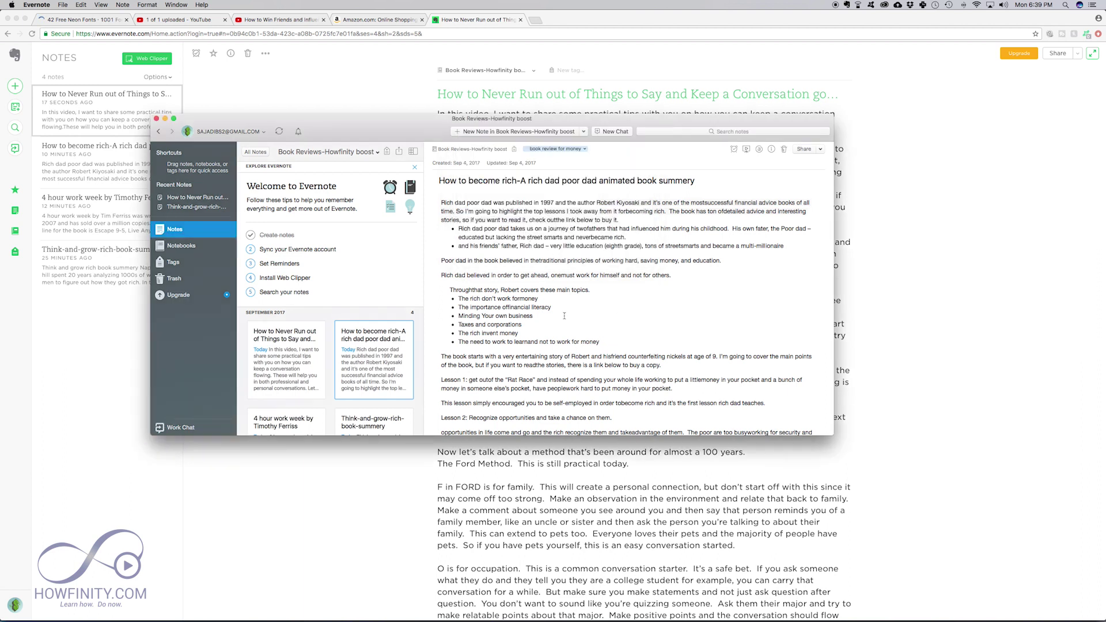
key("ctrl+super+e")
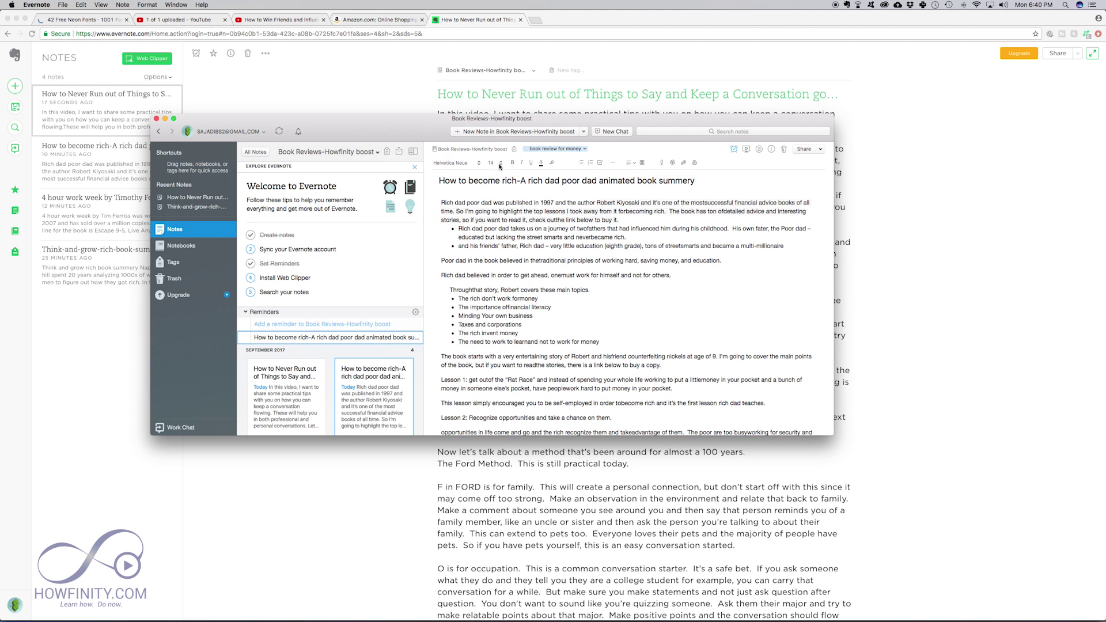
Step: Insert a 5x2 table at the top of the note, then undo it to restore the text
left_click(642, 163)
left_click(698, 183)
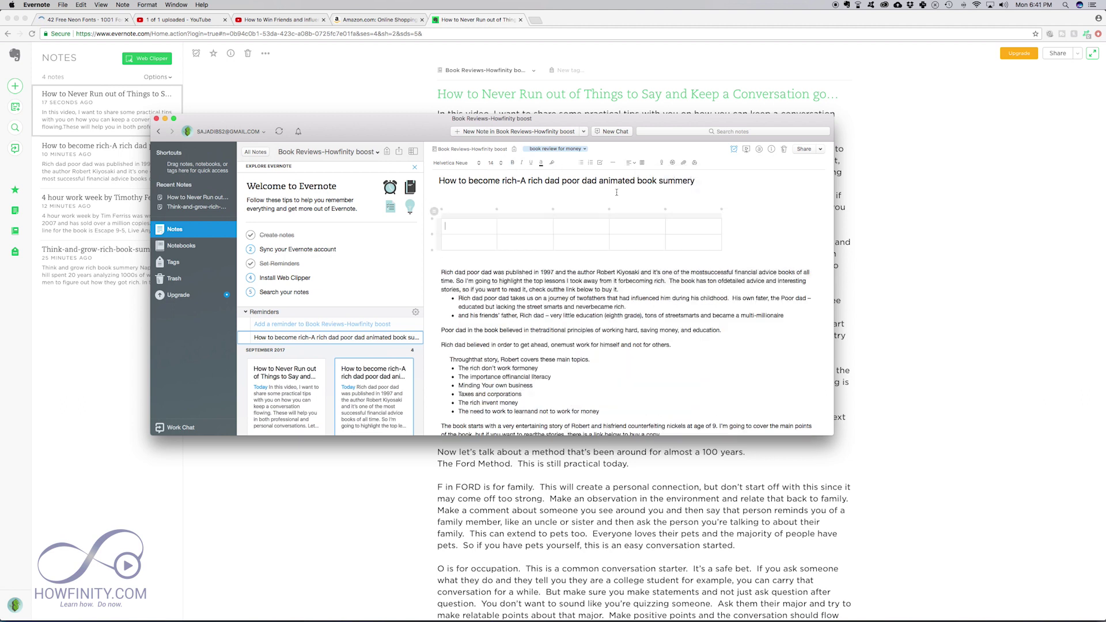
key("super+z")
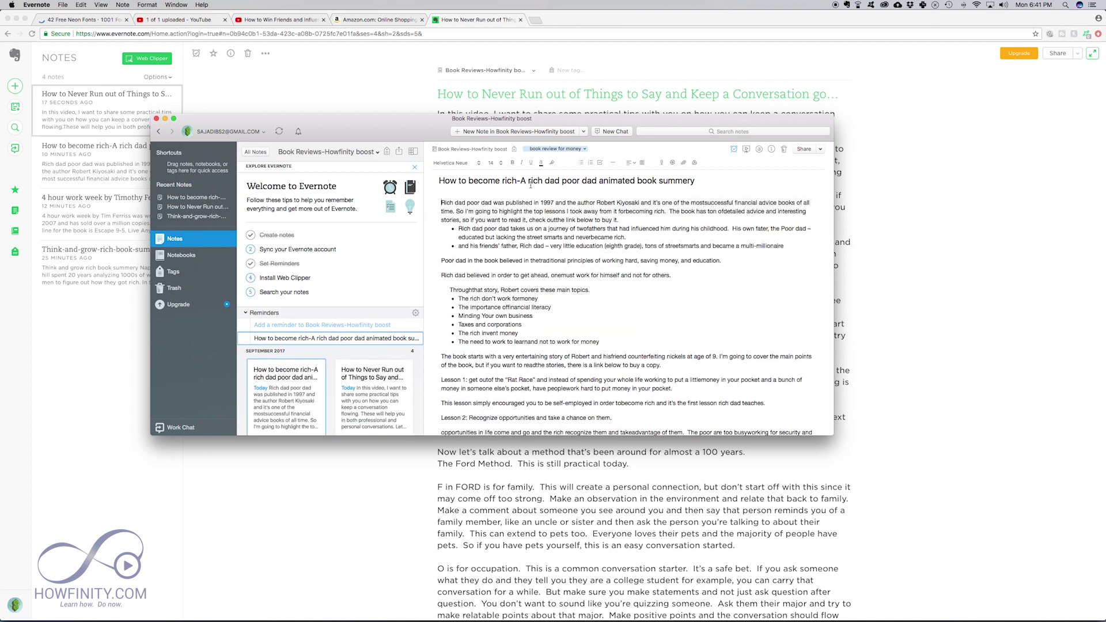
left_click(684, 164)
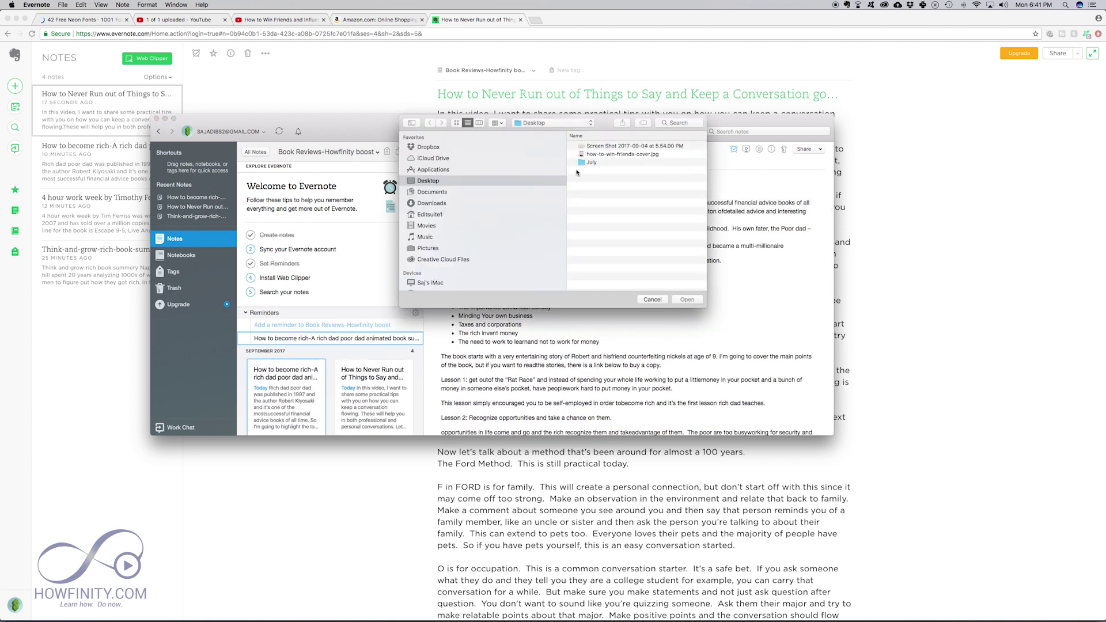
left_click(610, 155)
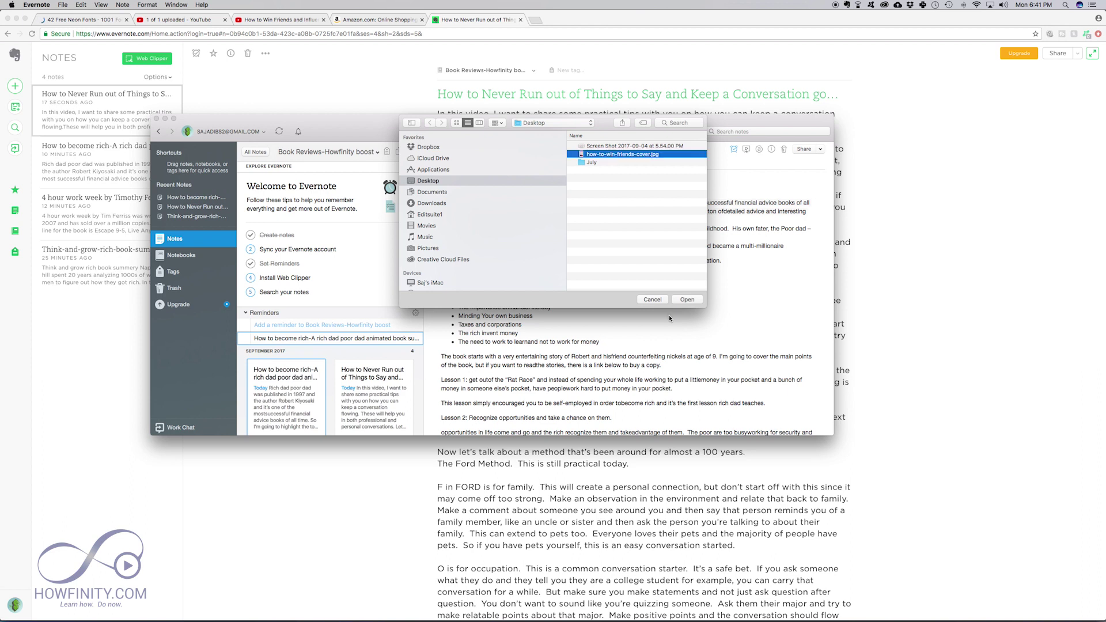
left_click(687, 299)
scroll(663, 291, "down", 2)
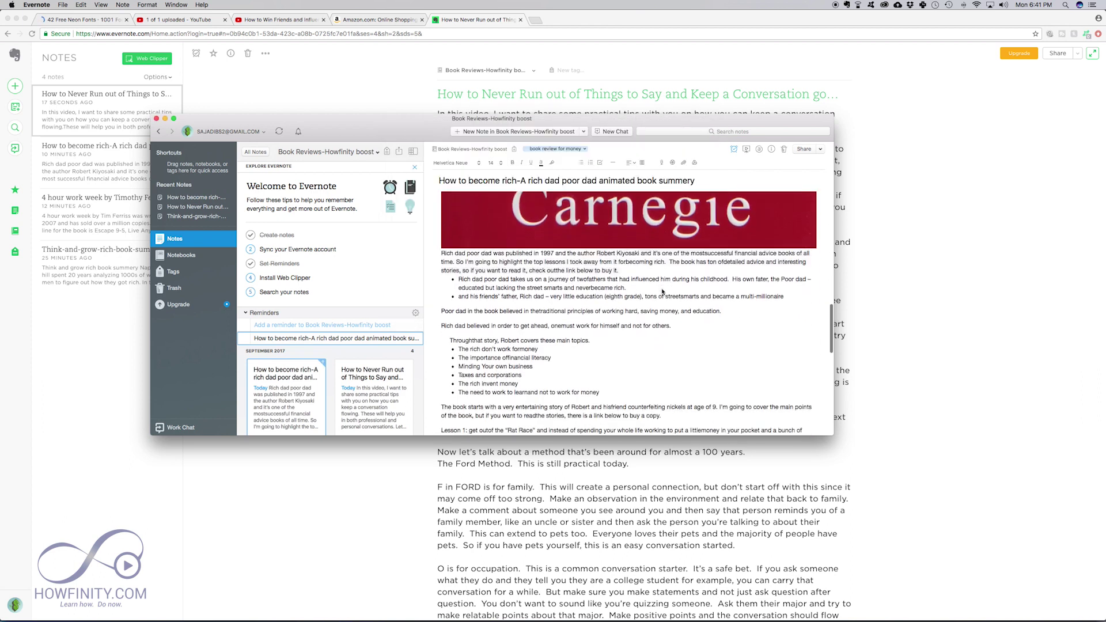
scroll(663, 291, "up", 10)
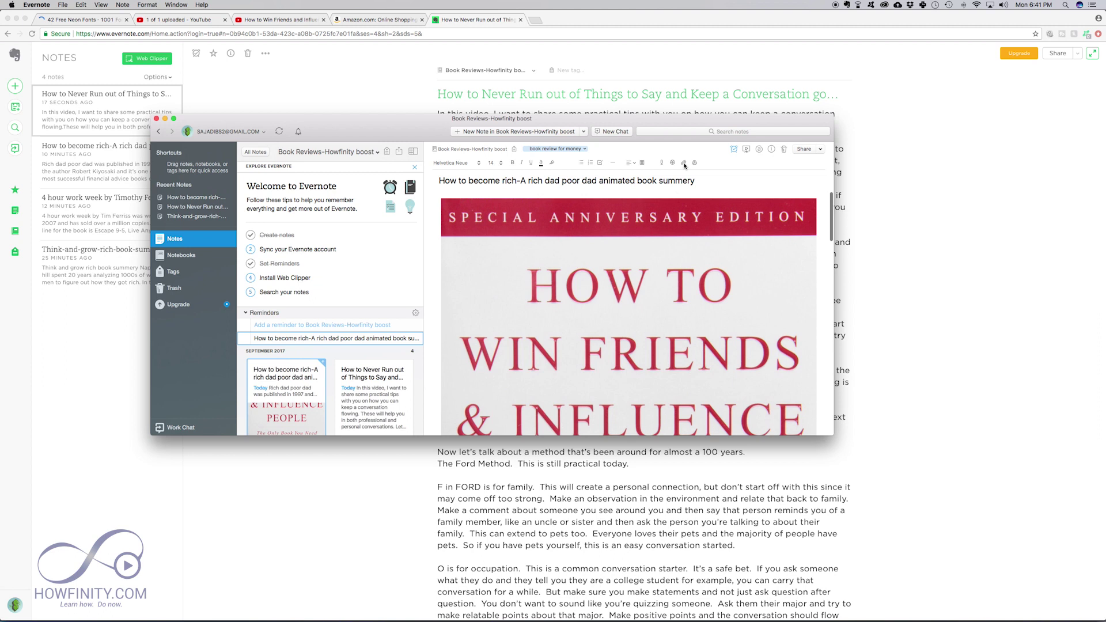
left_click(586, 220)
key("BackSpace")
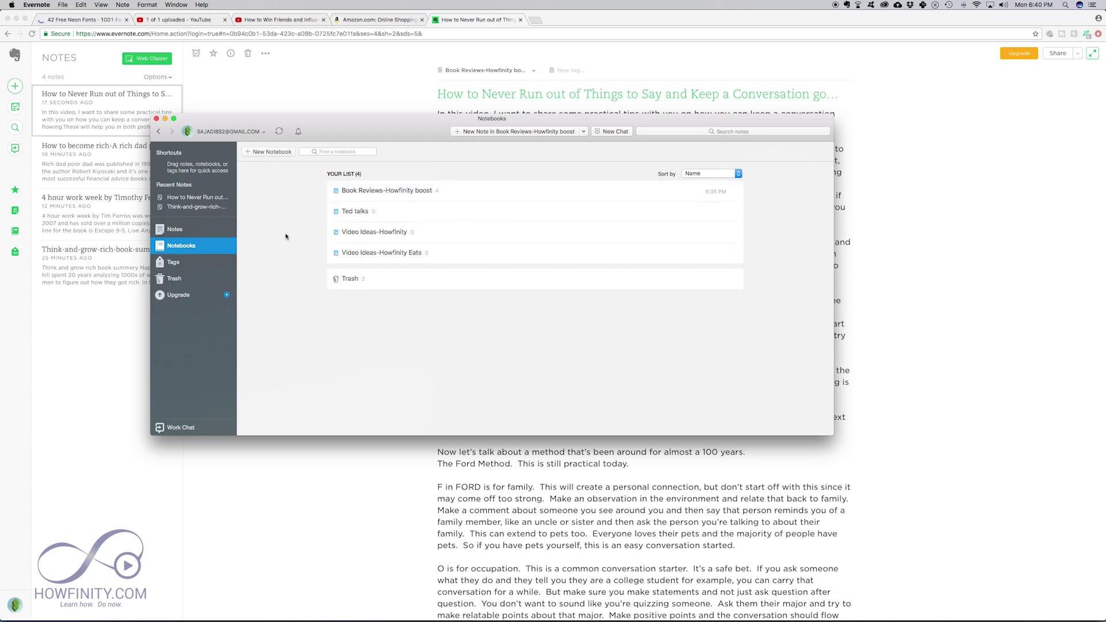
left_click(201, 230)
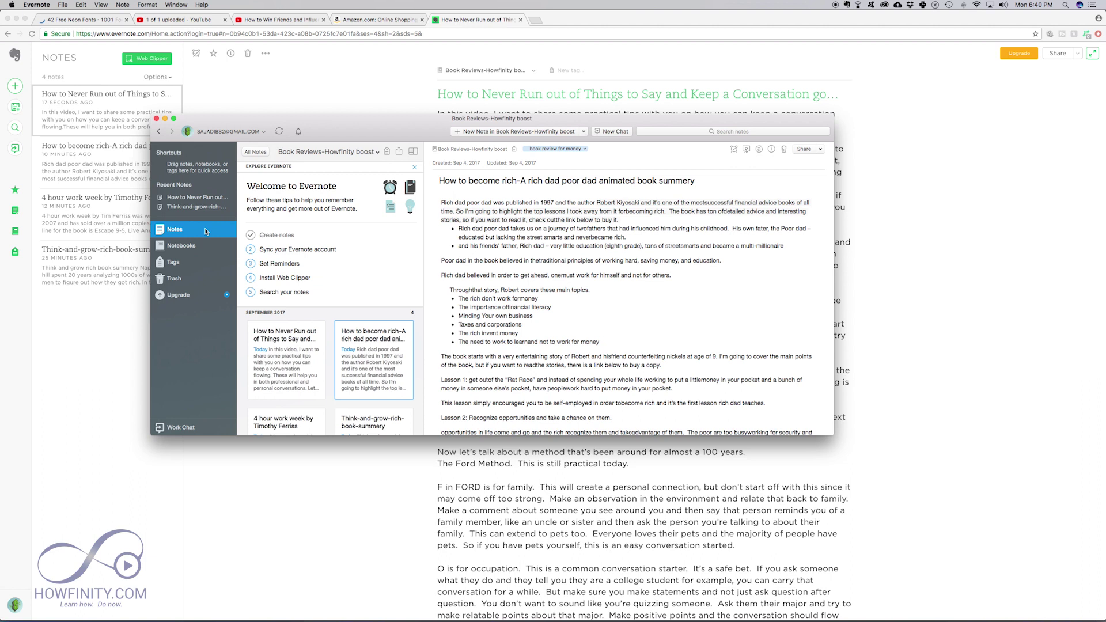
scroll(372, 350, "down", 1)
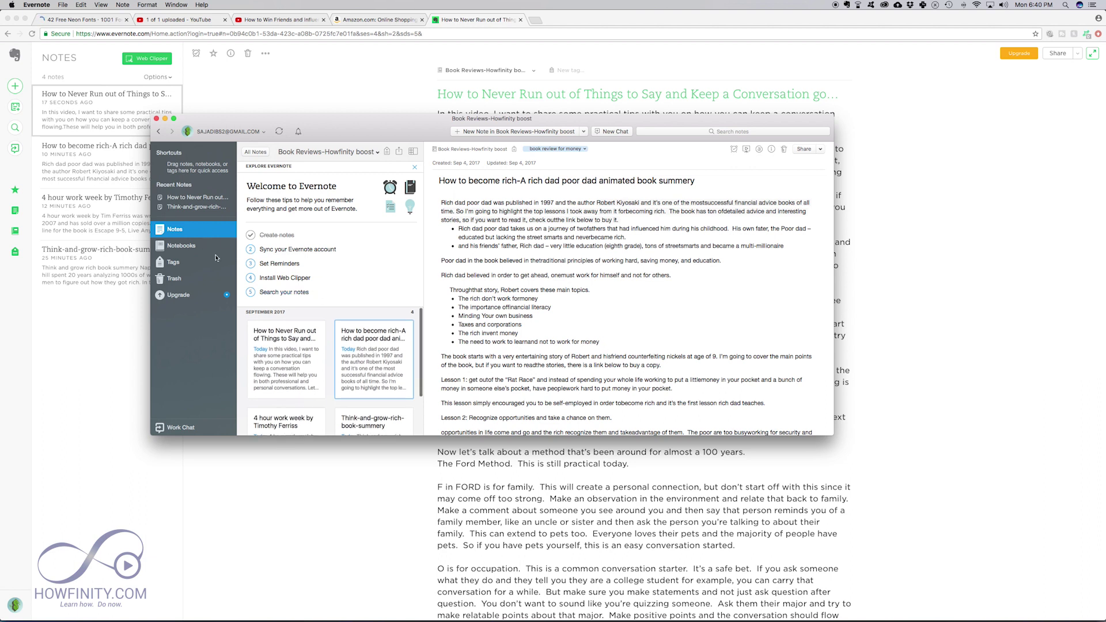
scroll(392, 340, "down", 1)
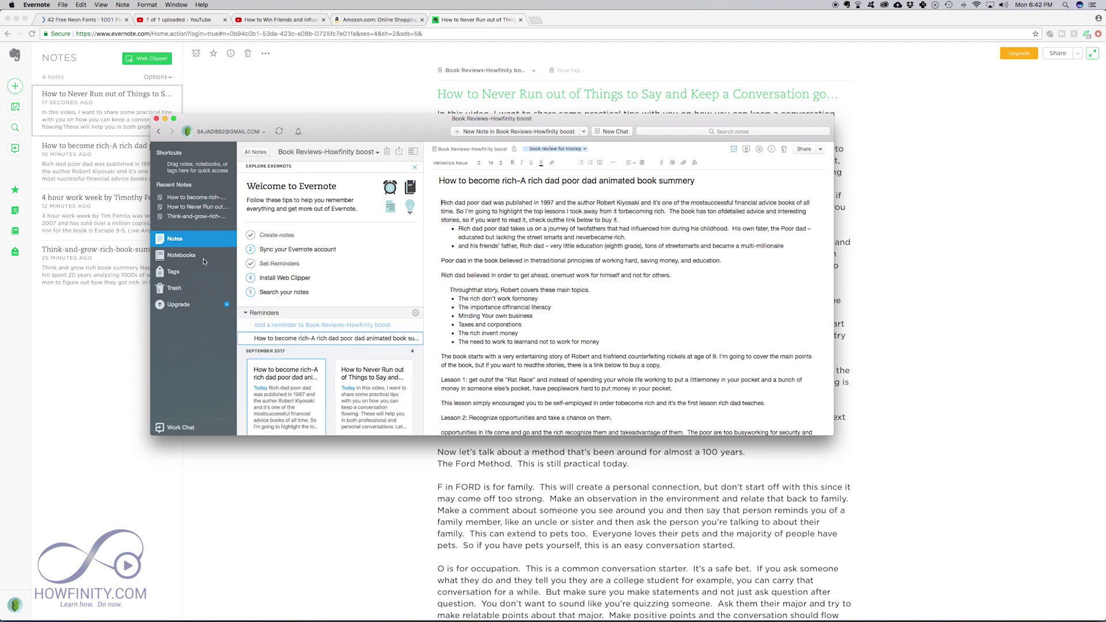
left_click(189, 276)
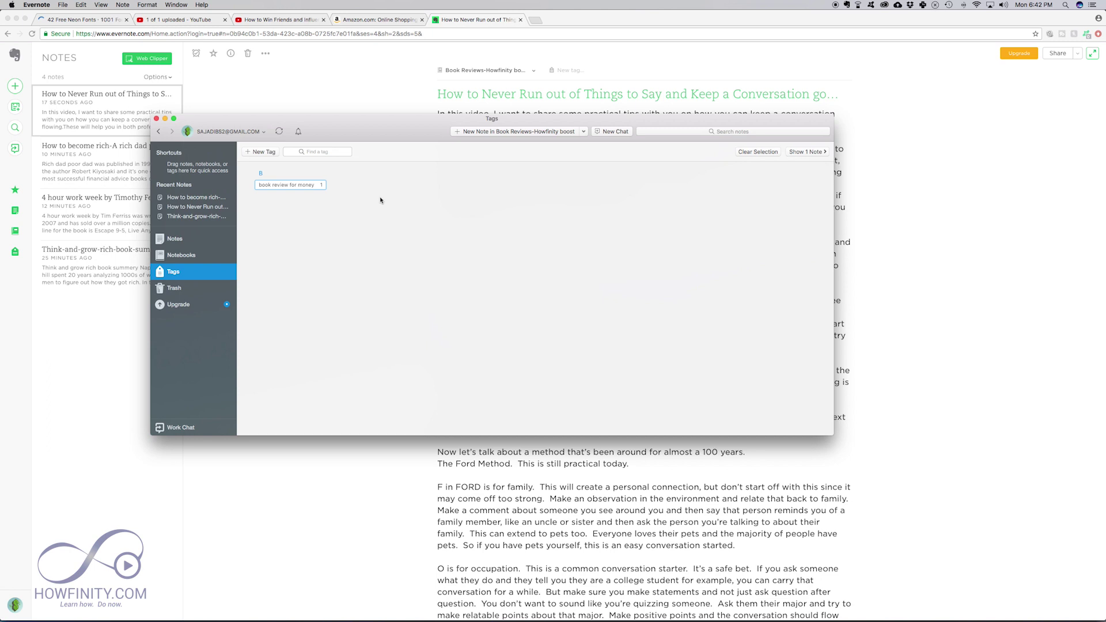
left_click(195, 241)
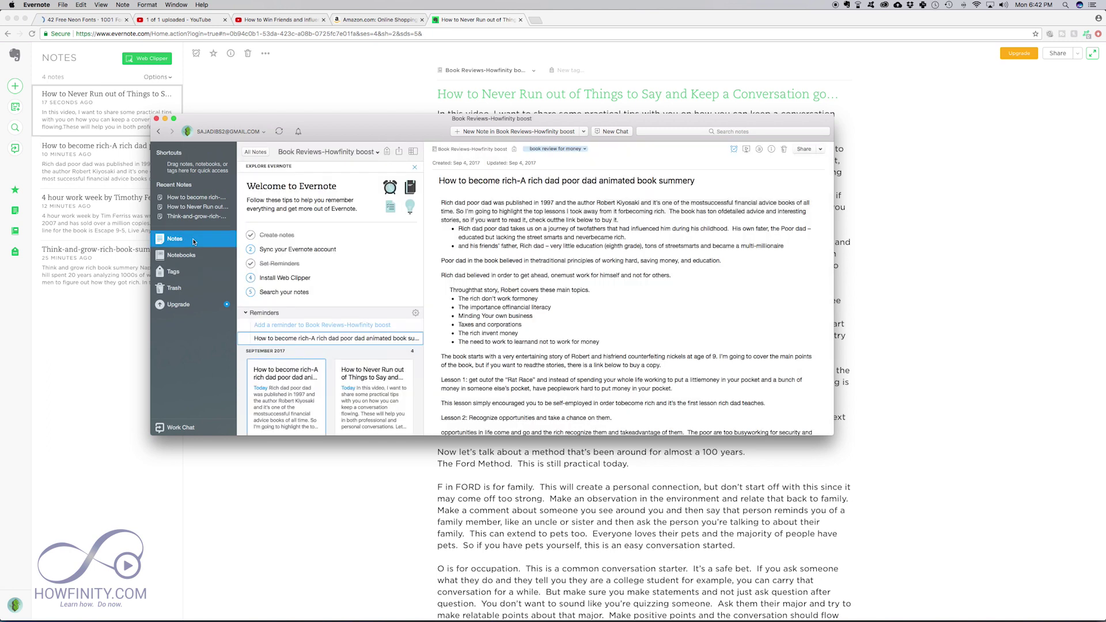